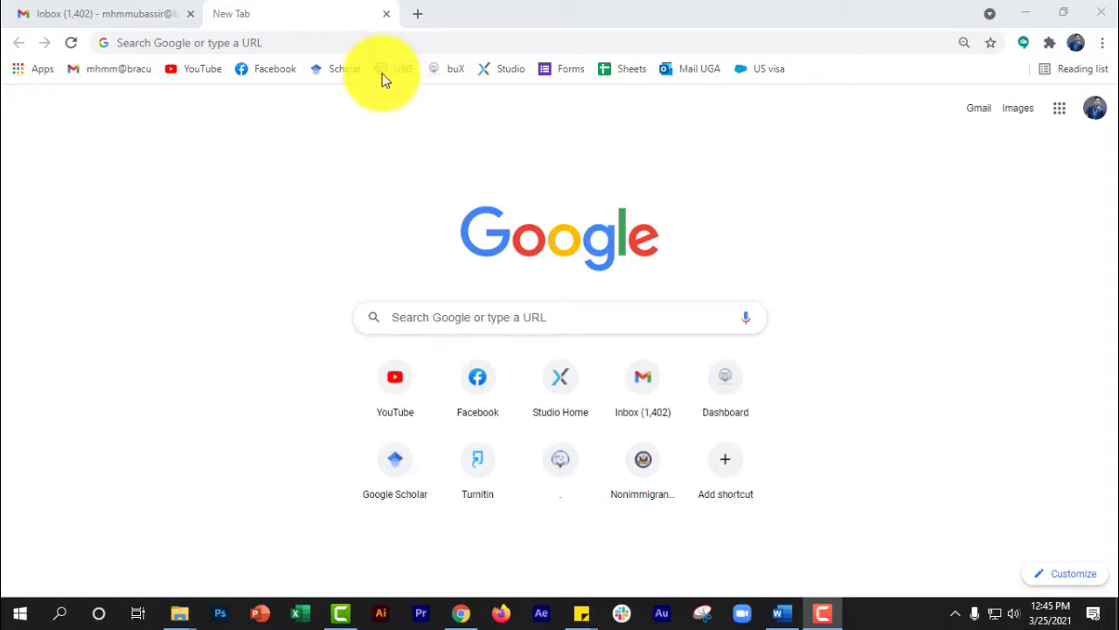
- Search the web for "swissmodel", open the SWISS-MODEL site and start a new modelling project
left_click(366, 42)
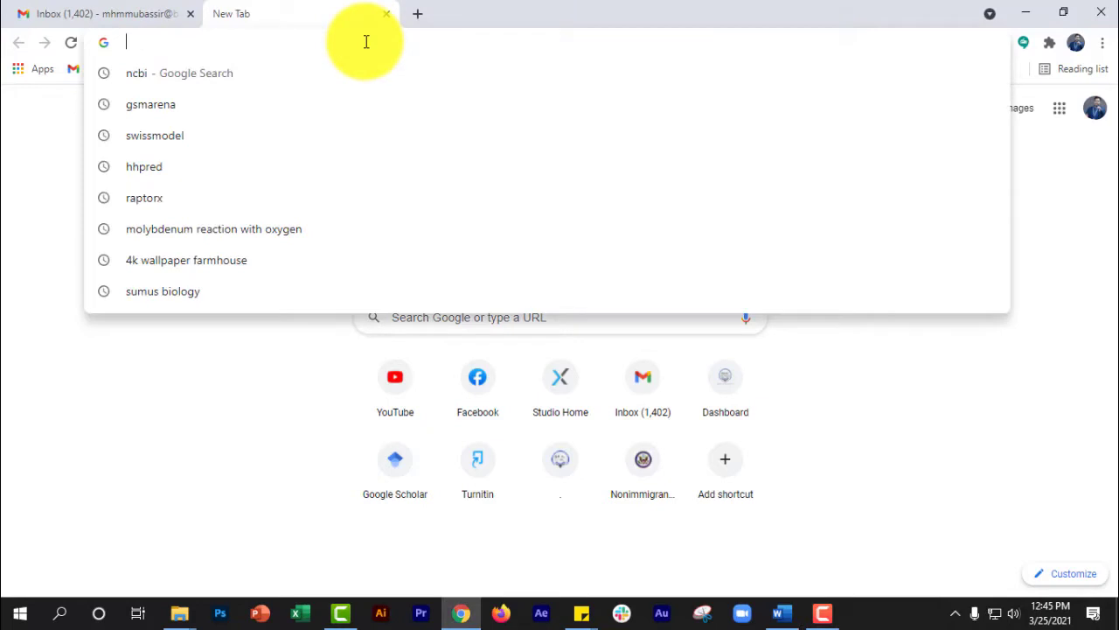
type("swis")
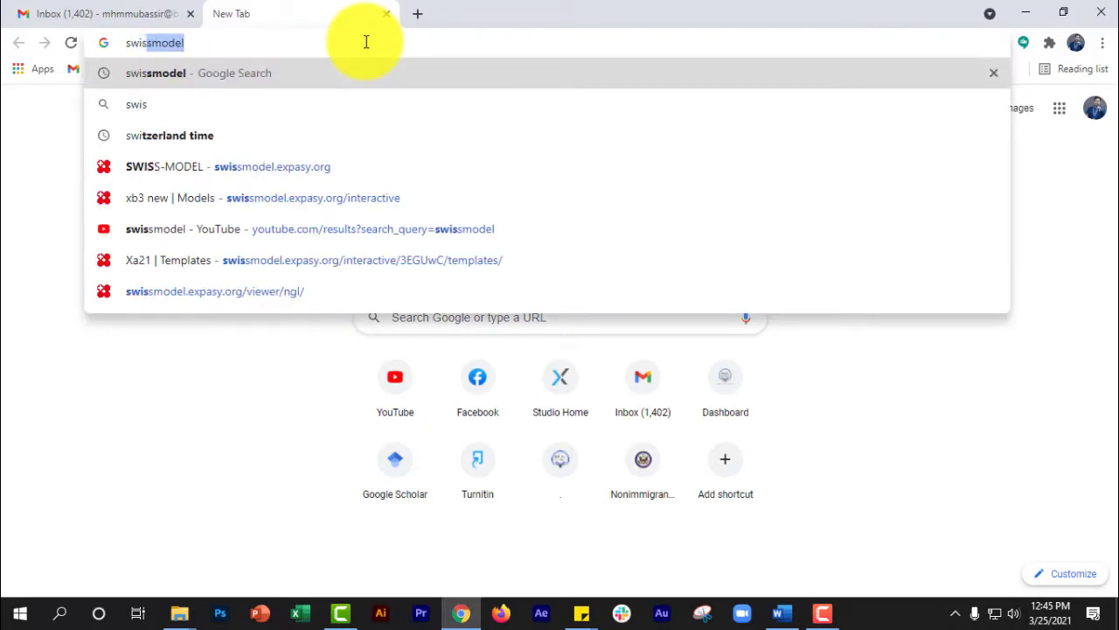
type("smodel")
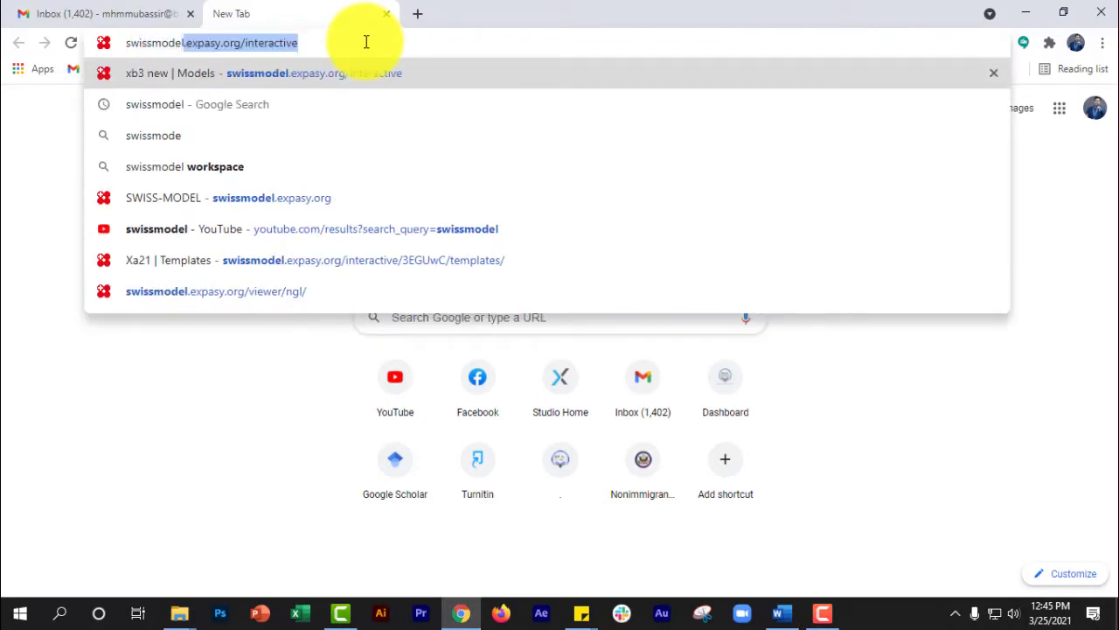
key("Return")
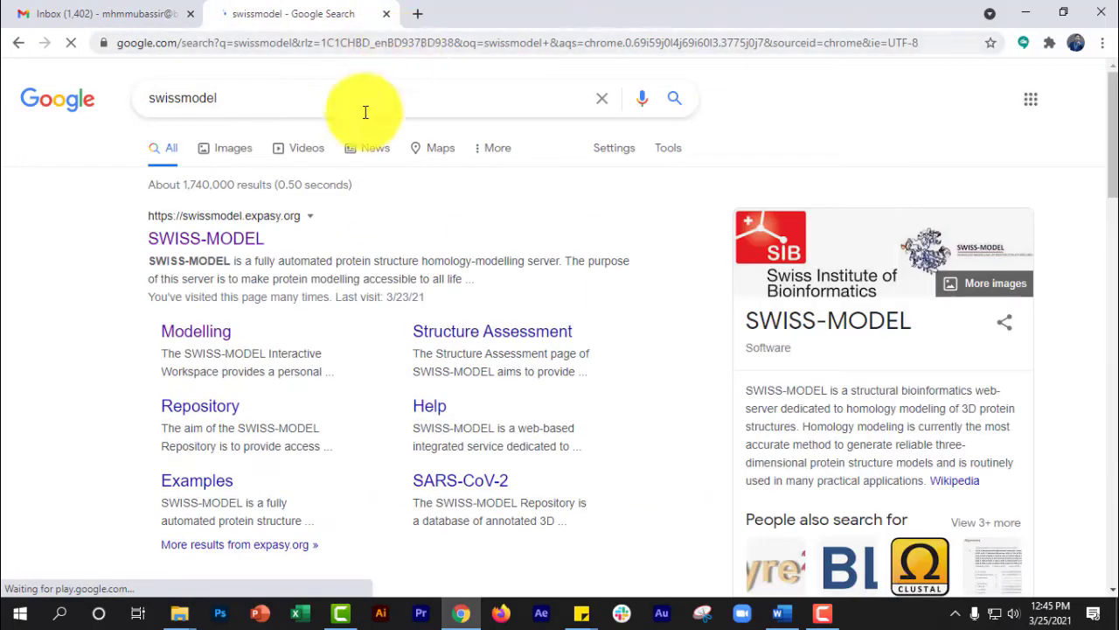
left_click(238, 250)
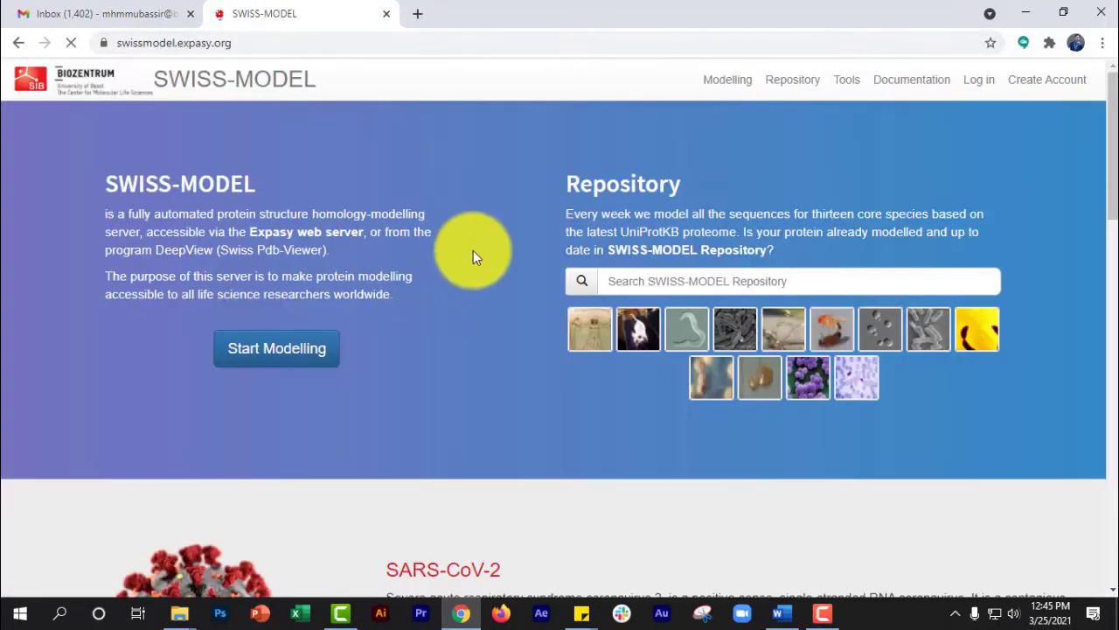
left_click(293, 348)
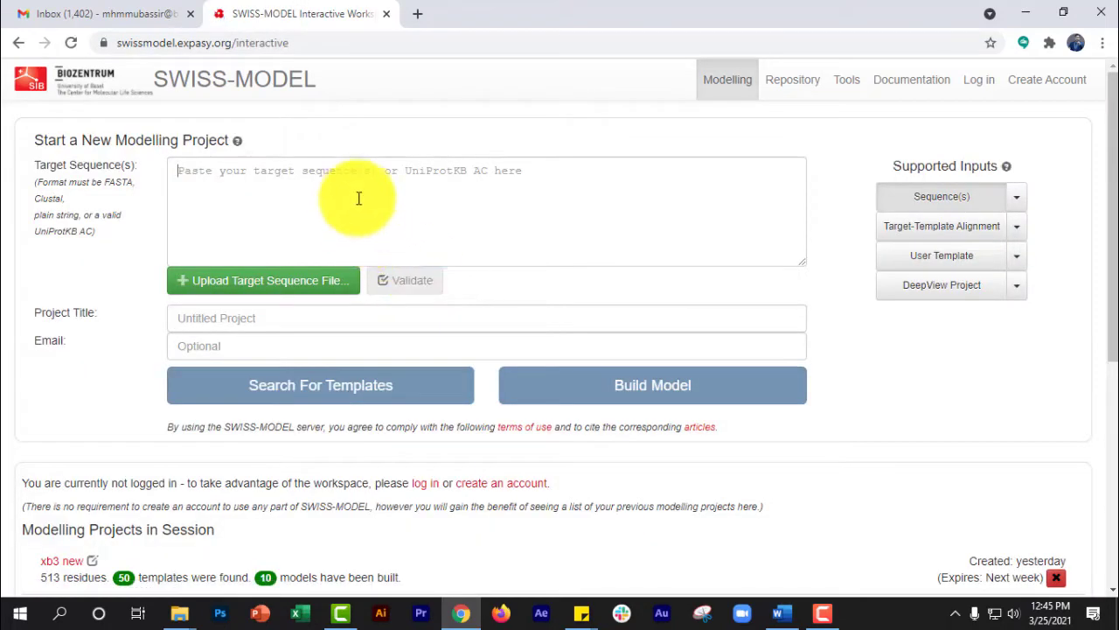
left_click(354, 186)
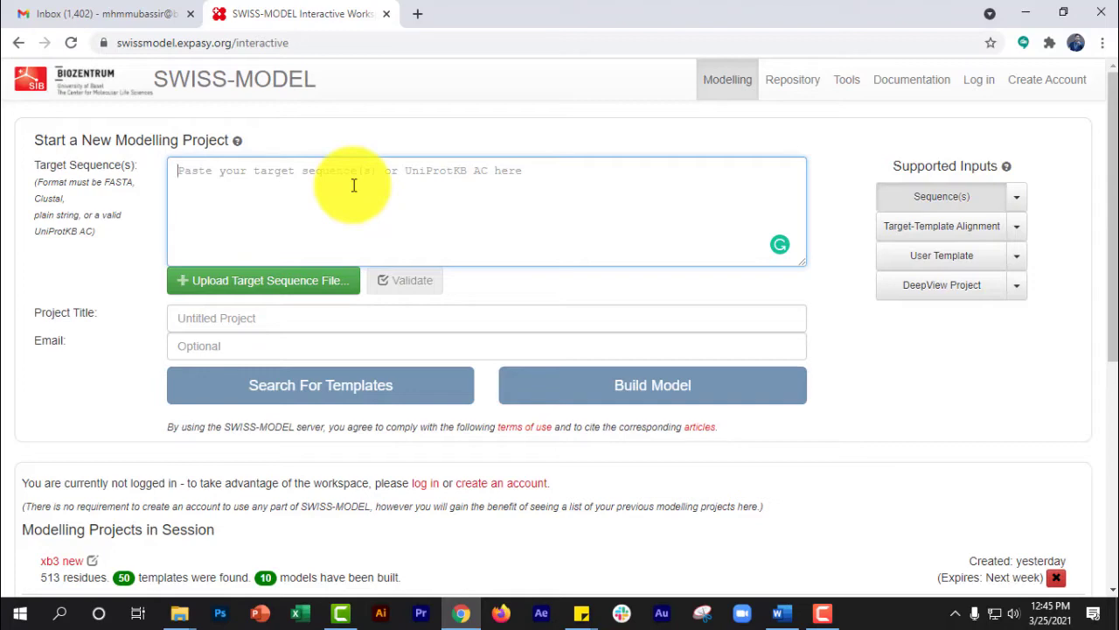
- Search the web for "ncbi" in a new browser tab and open the National Center for Biotechnology Information site
left_click(418, 20)
type("ncbi")
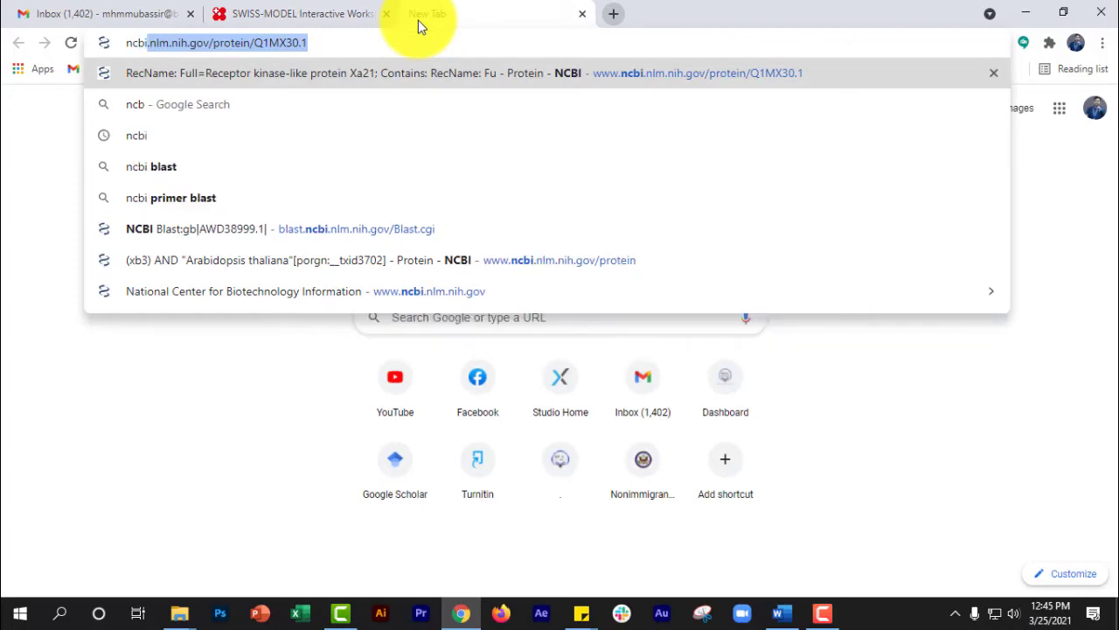
key("Delete")
key("Return")
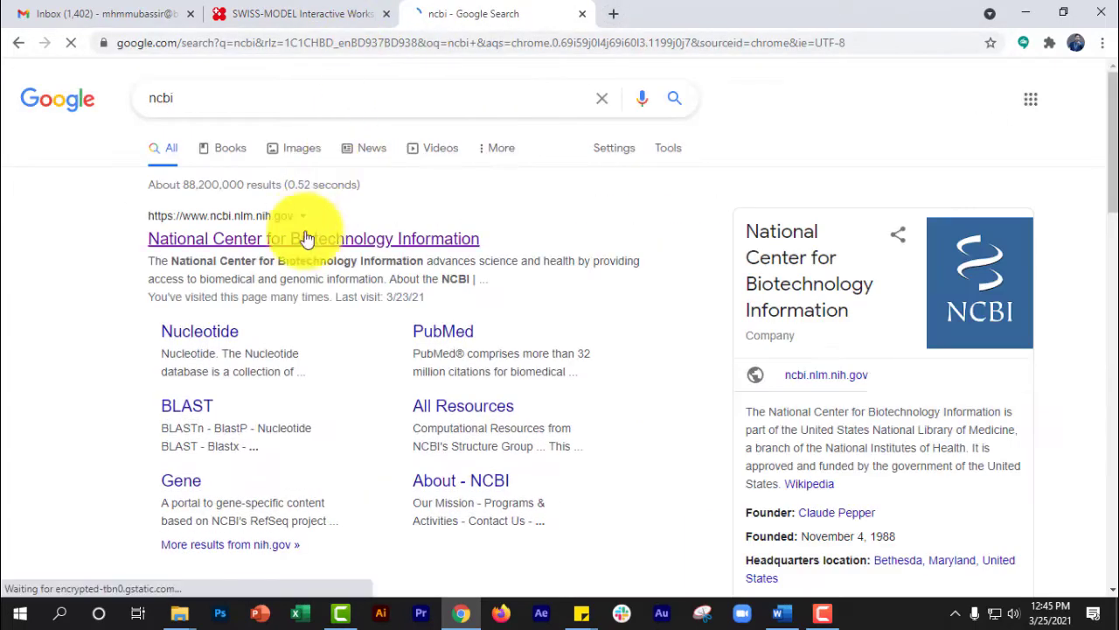
left_click(300, 237)
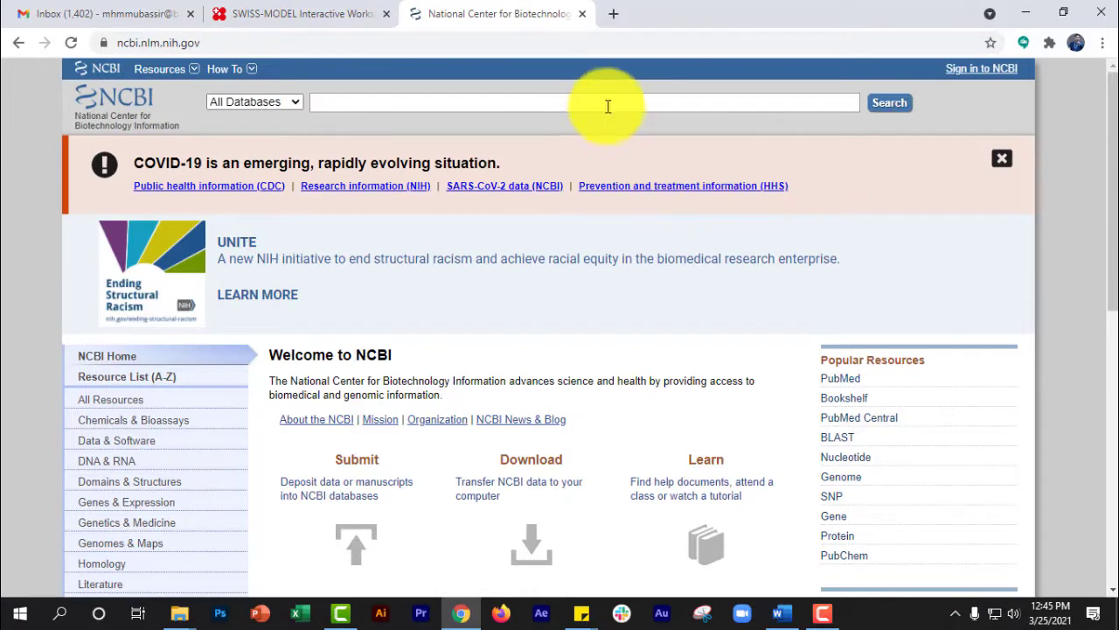
- Search all NCBI databases for "xa21" and open the Protein database results
left_click(607, 104)
type("xa21")
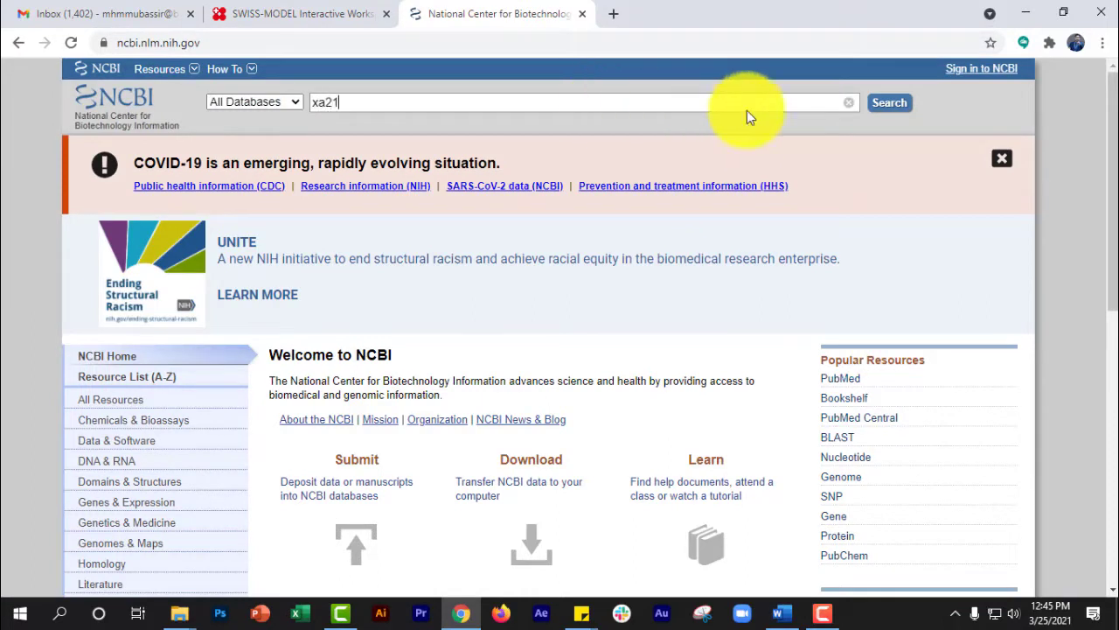
left_click(890, 104)
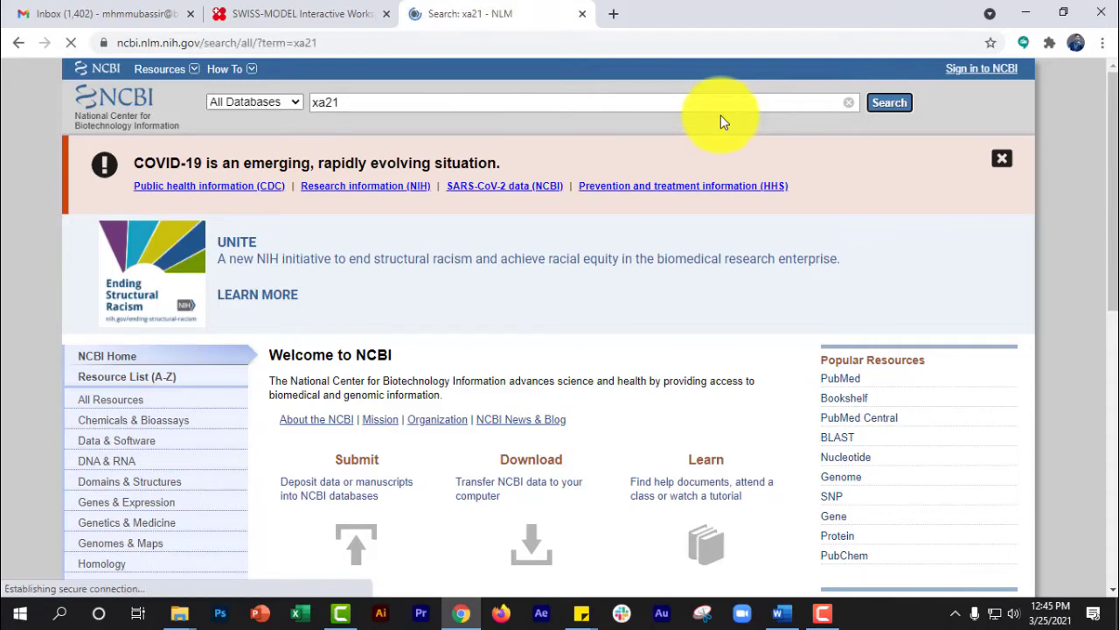
scroll(763, 137, "down", 3)
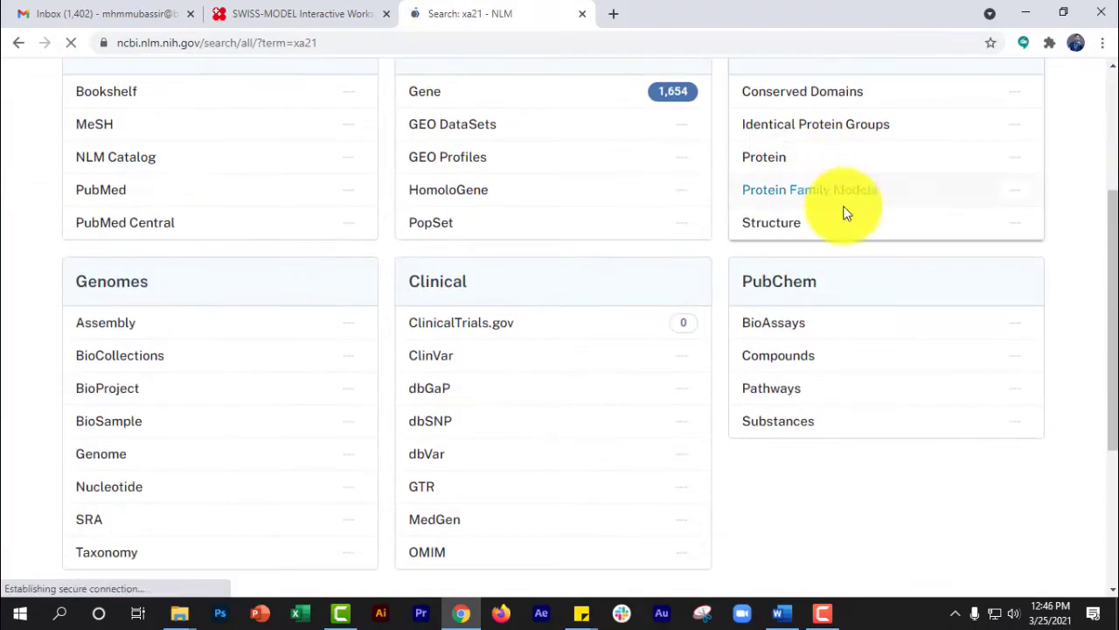
left_click(767, 165)
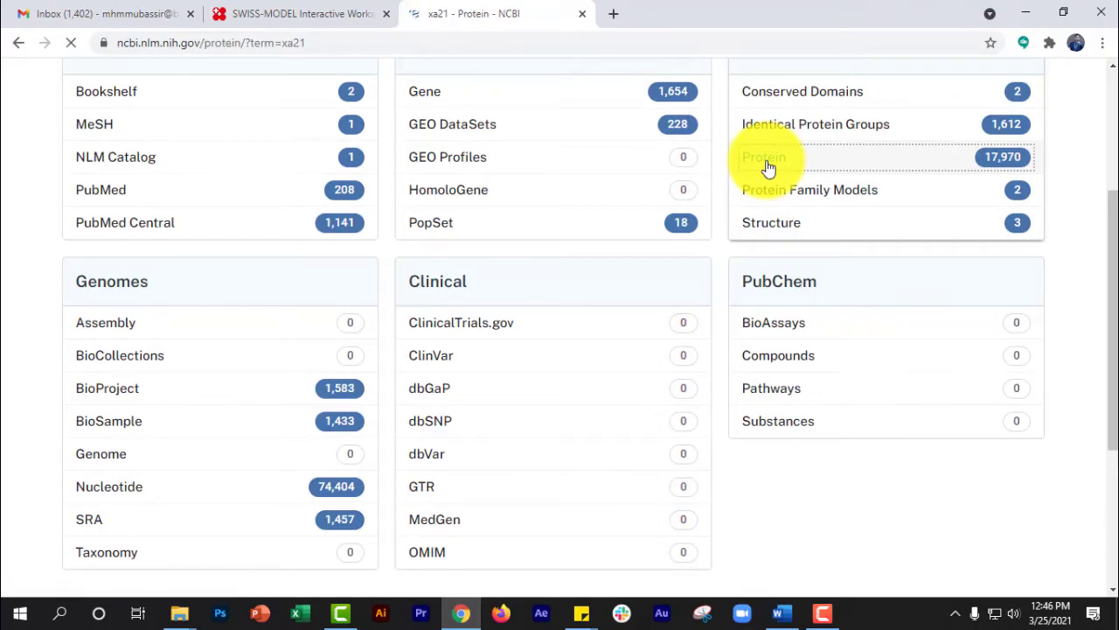
- Open the FASTA record of the 1025 aa receptor kinase-like protein Xa21 (Q1MX30.1) and copy its amino acid sequence without the header
scroll(458, 226, "down", 3)
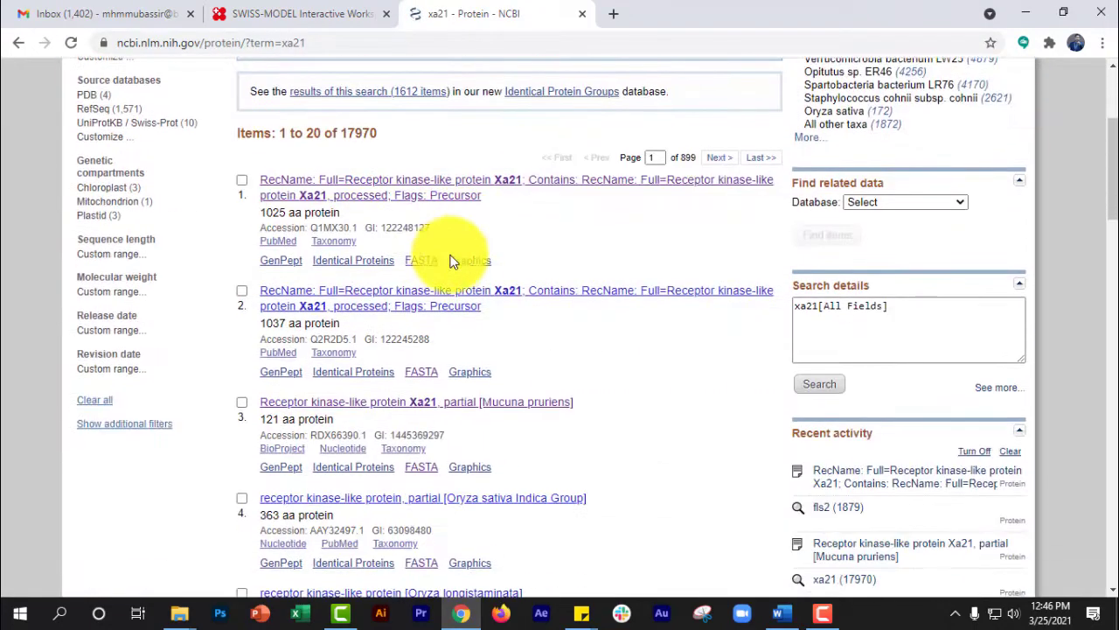
left_click(423, 260)
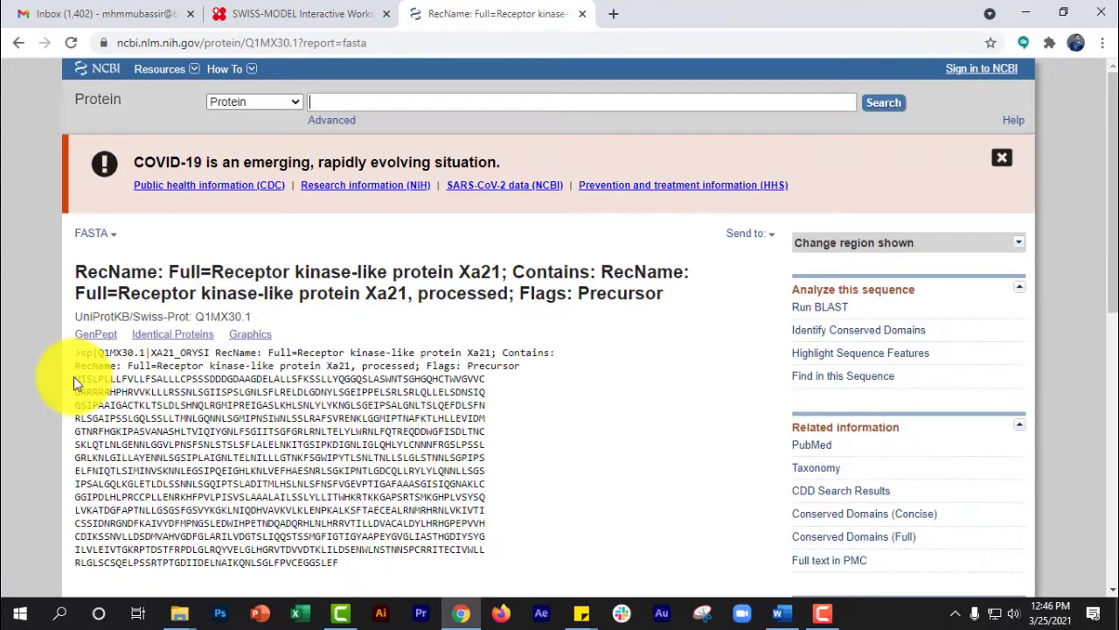
left_click_drag(73, 376, 355, 564)
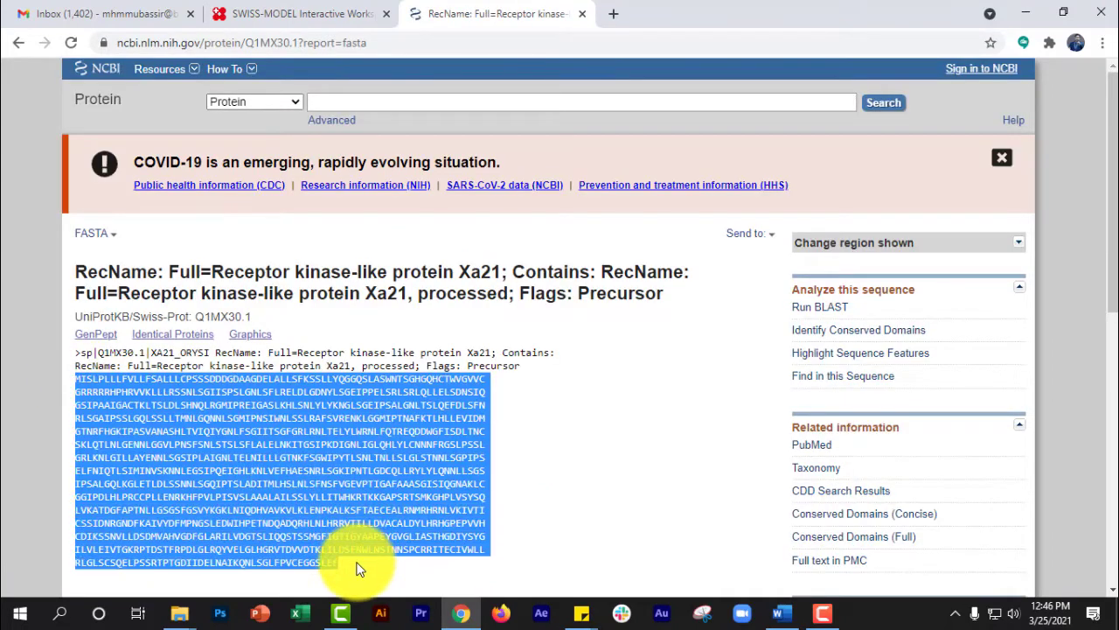
key("ctrl+c")
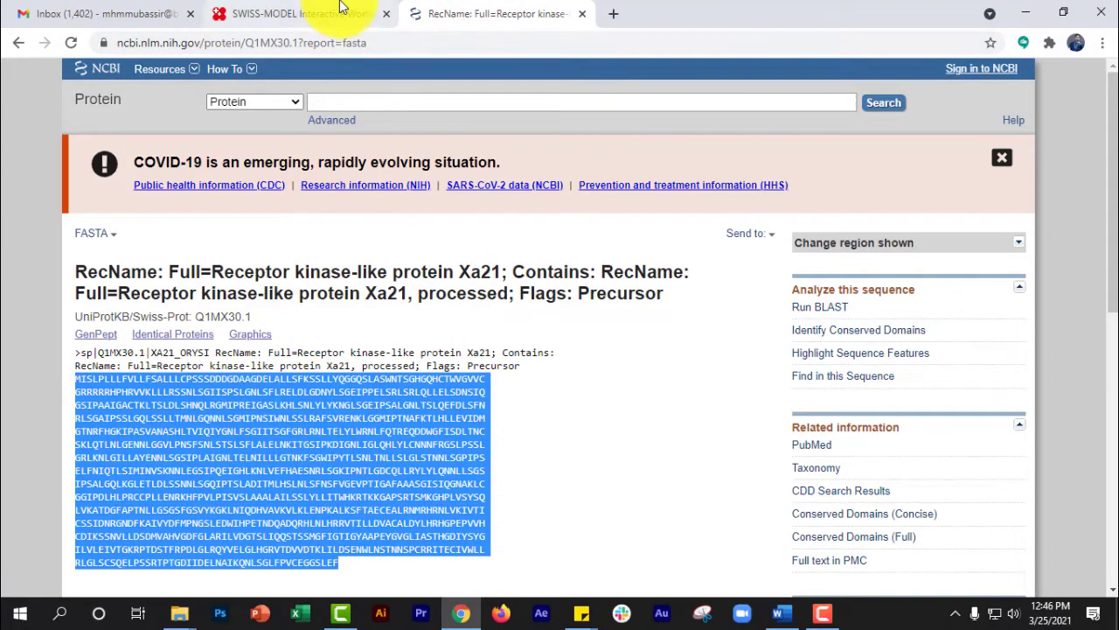
- Paste the copied Xa21 protein sequence as the target sequence of the new SWISS-MODEL project
left_click(325, 12)
left_click(305, 218)
key("ctrl+v")
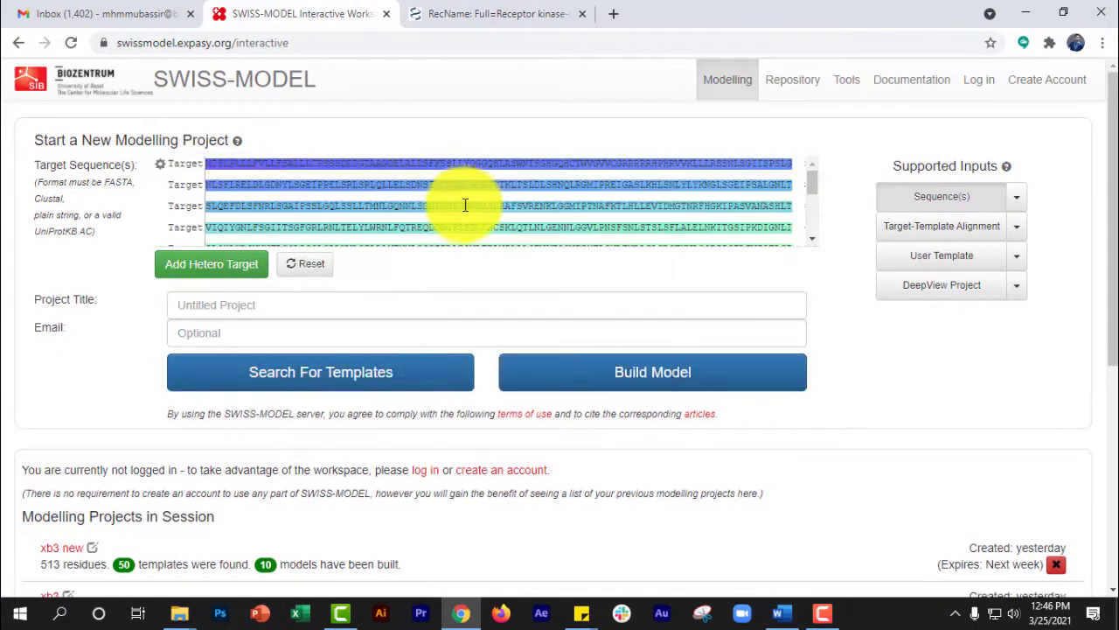
- Title the project Xa21, dismiss the notice about precalculated repository models and leave the optional email blank
left_click(254, 308)
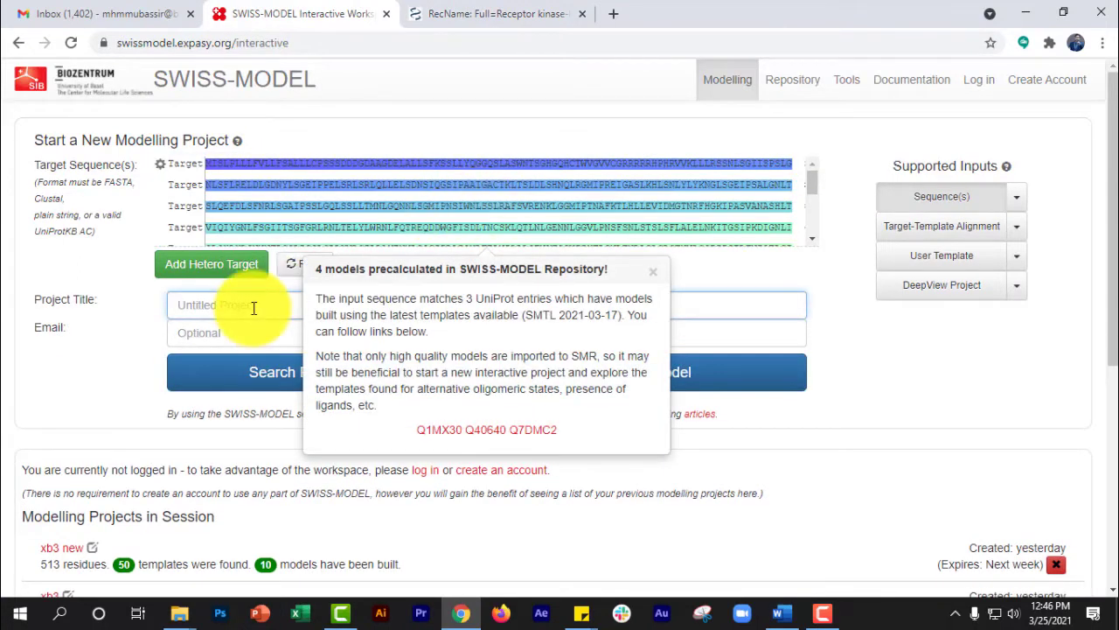
type("Xa21")
left_click(655, 269)
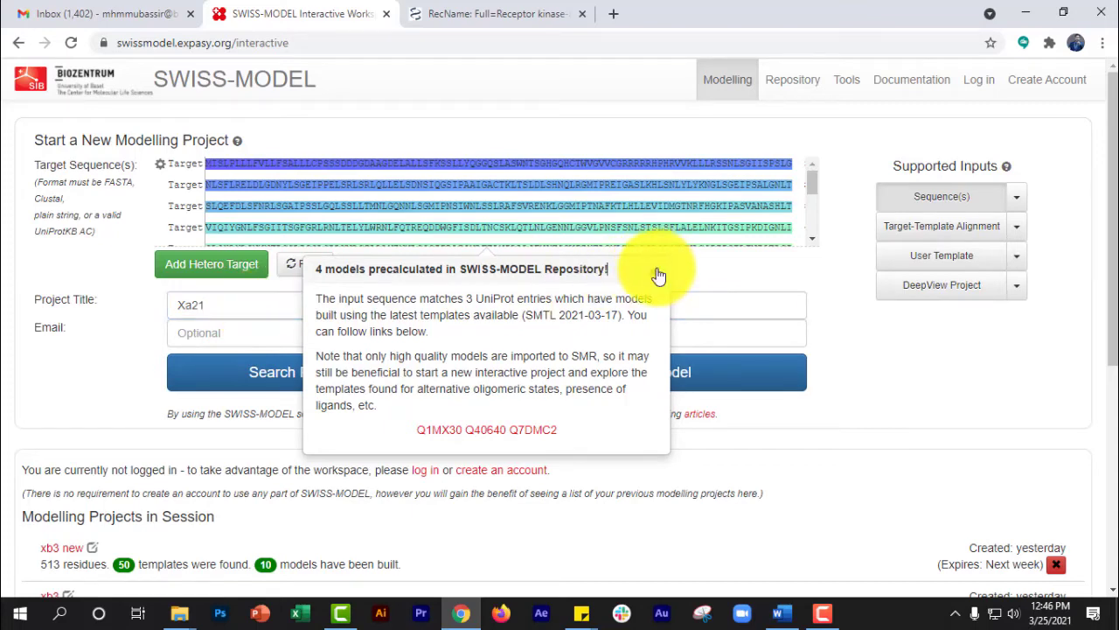
left_click(300, 332)
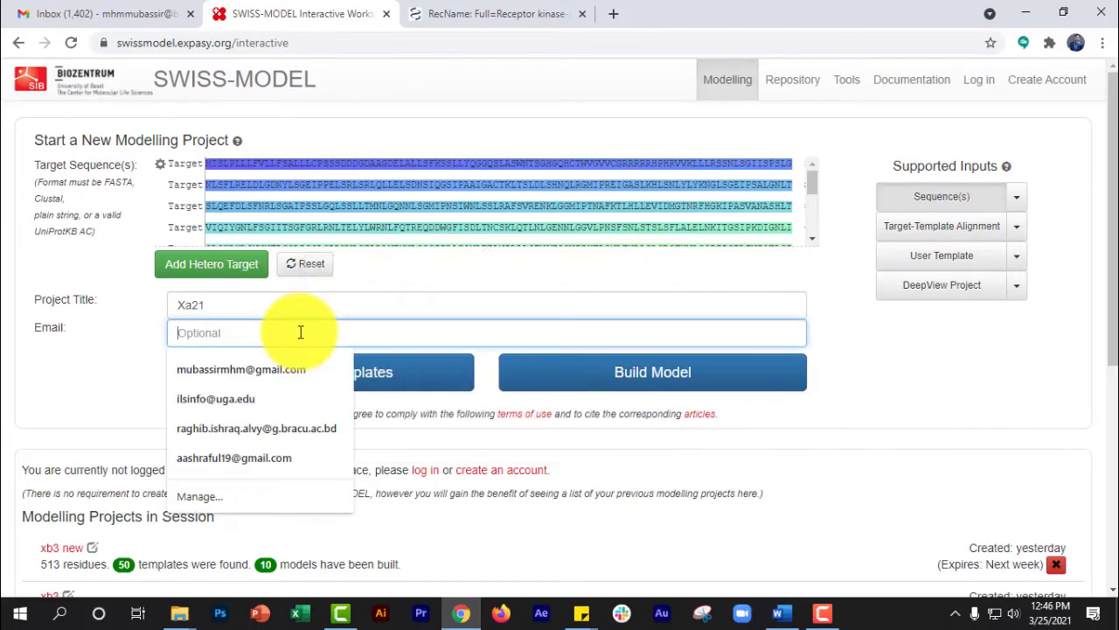
left_click(310, 305)
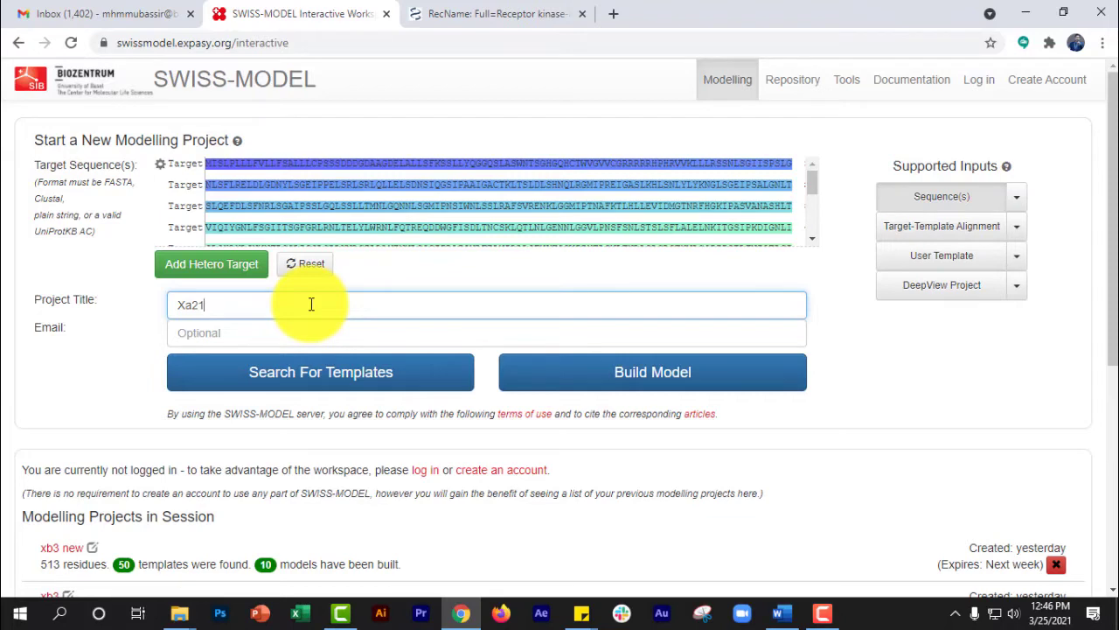
- Check the earlier modelling projects in the session and start building the model for the Xa21 target
scroll(425, 184, "down", 5)
scroll(612, 166, "down", 2)
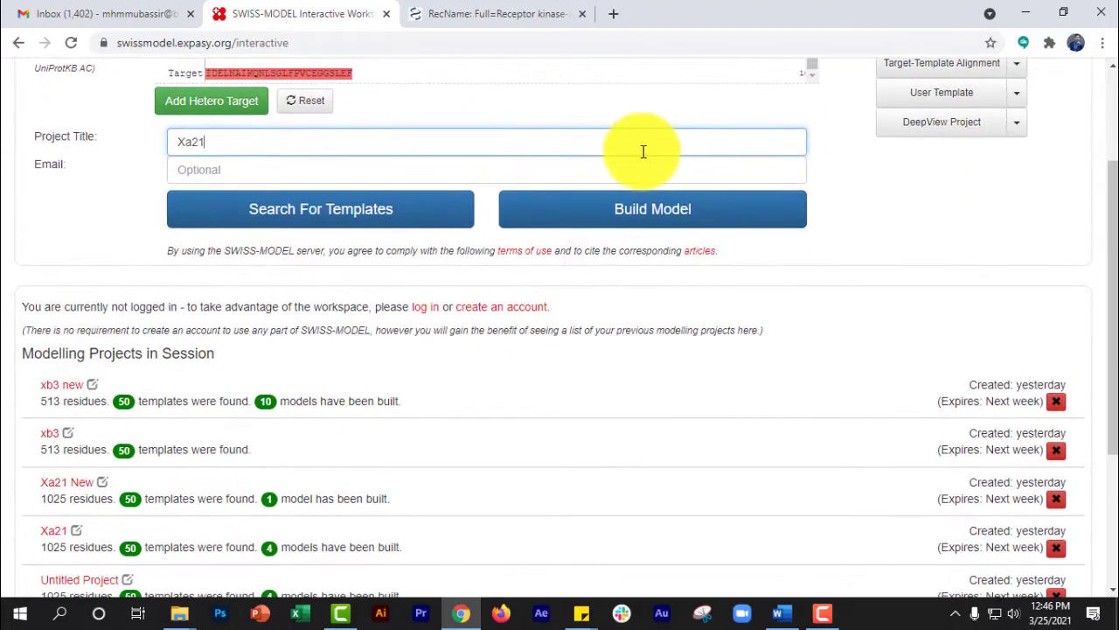
scroll(643, 152, "up", 2)
scroll(551, 187, "up", 5)
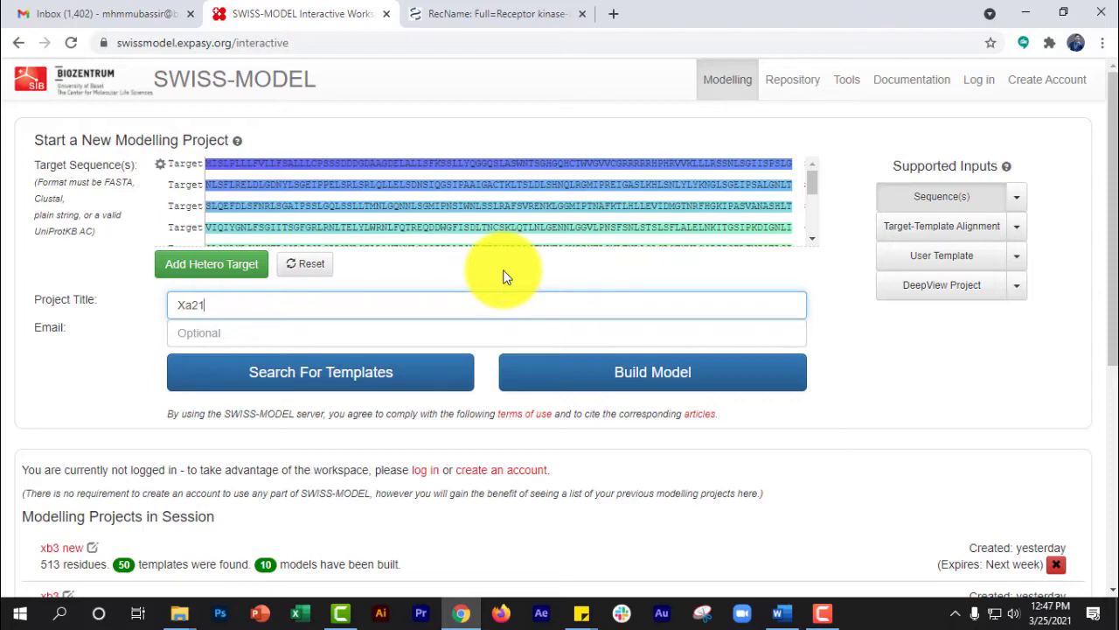
left_click(618, 376)
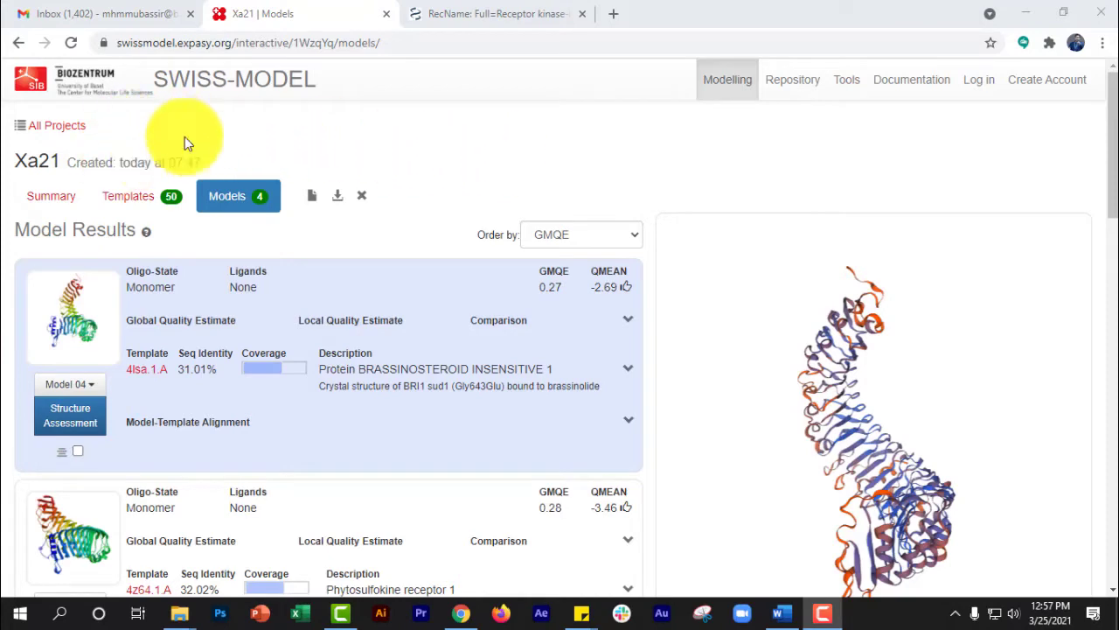
- View the Xa21 project's template results, and examine the quality estimates and template alignment of Model 01 in the model results
left_click(152, 199)
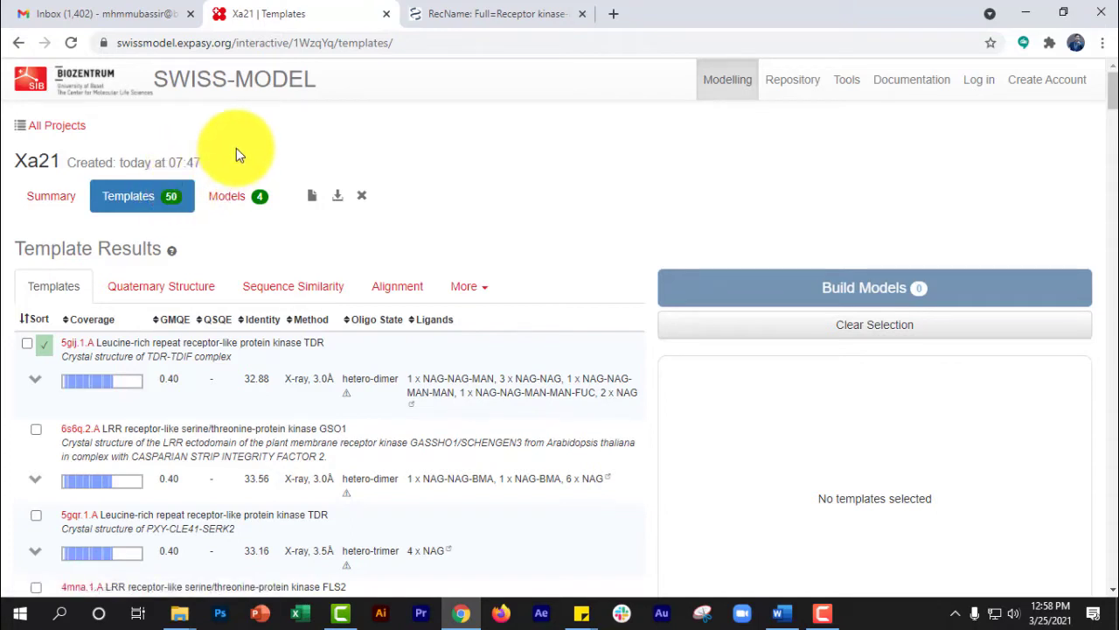
left_click(233, 200)
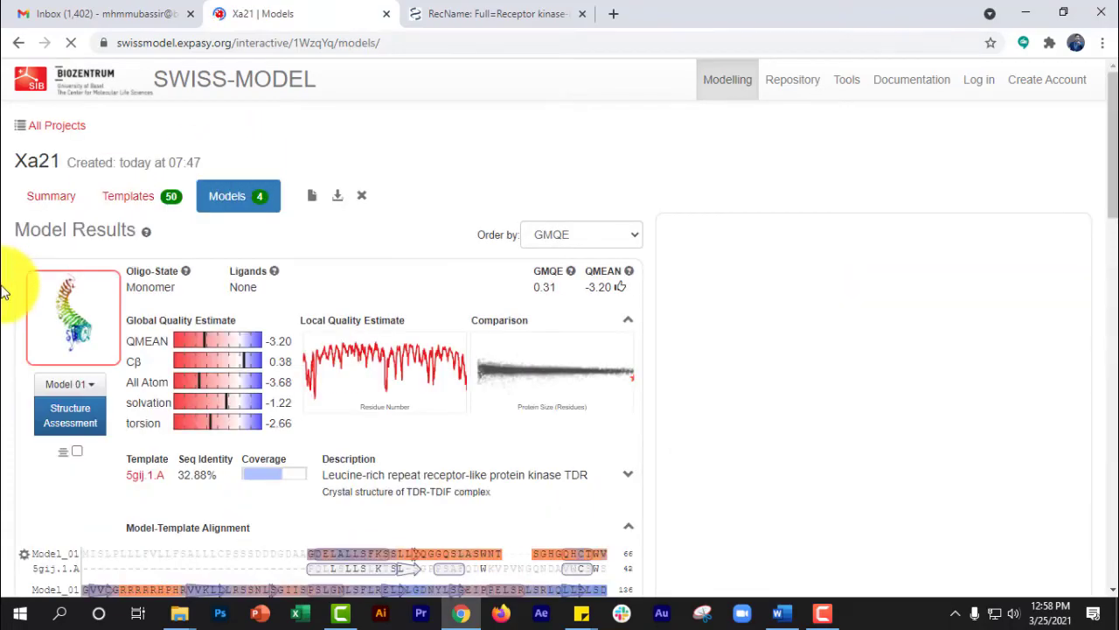
scroll(8, 306, "down", 5)
scroll(9, 306, "up", 5)
scroll(5, 341, "down", 6)
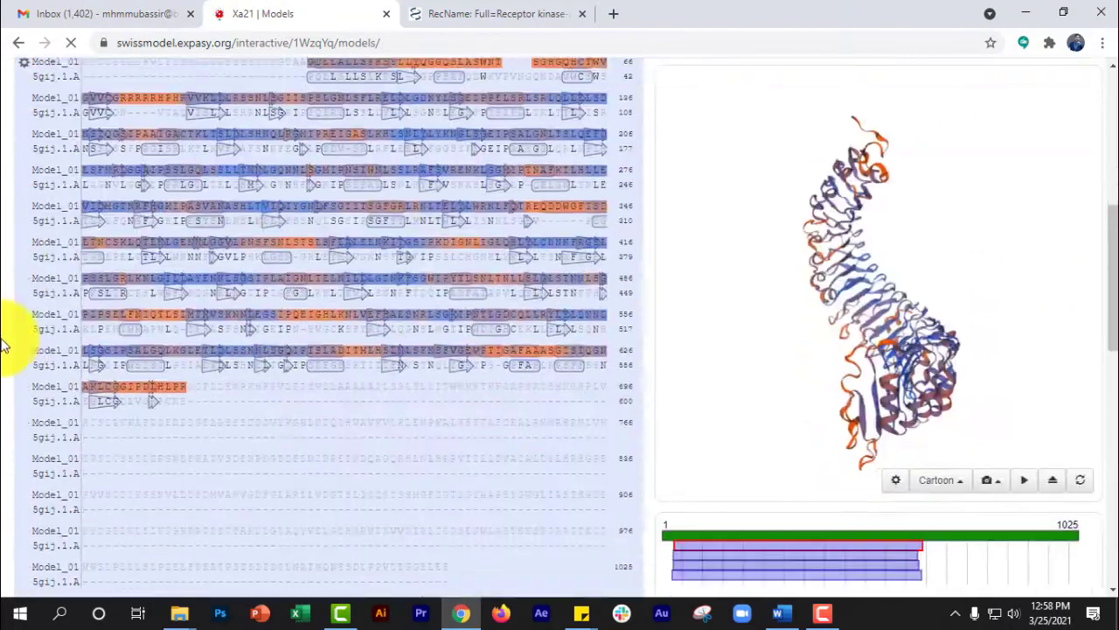
scroll(5, 345, "down", 8)
scroll(4, 347, "up", 10)
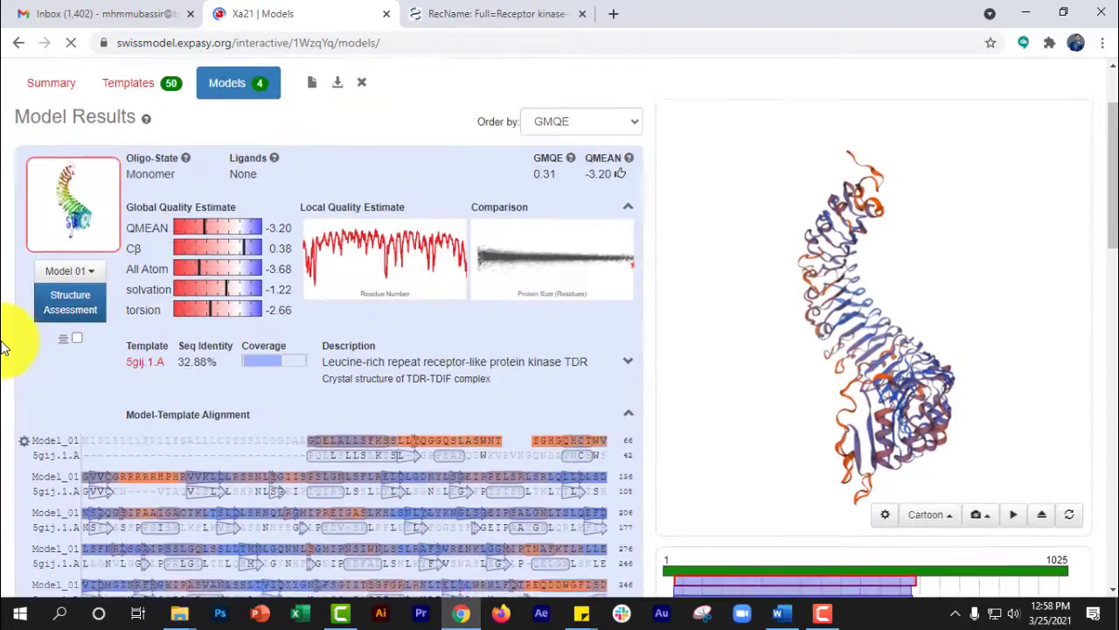
scroll(4, 345, "up", 2)
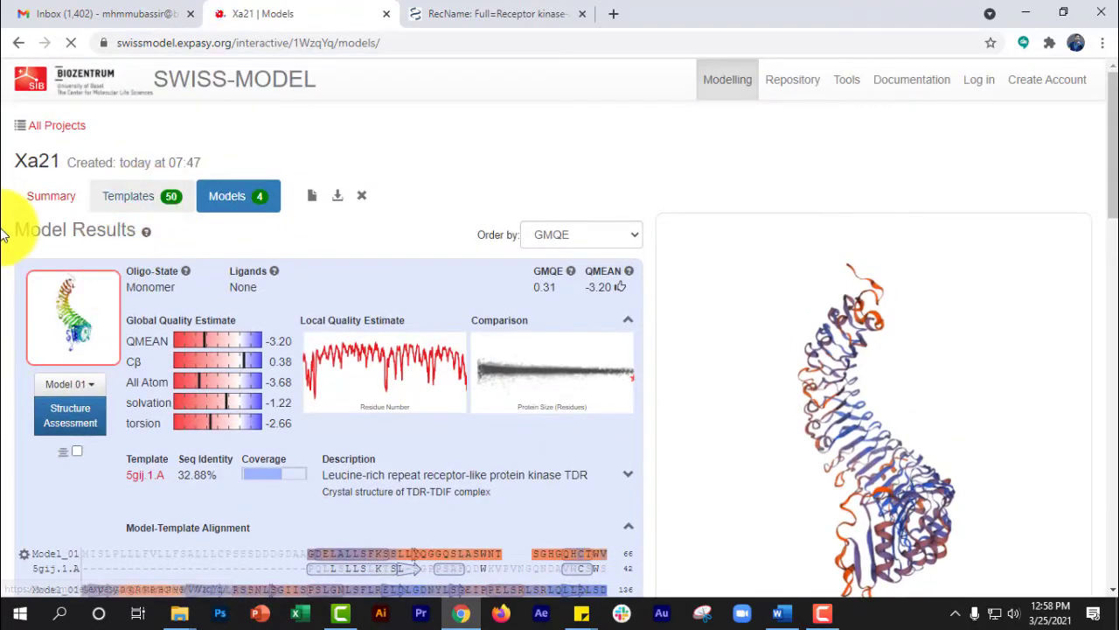
- Look through the Xa21 template results list for the templates marked as used in model building
scroll(5, 249, "down", 1)
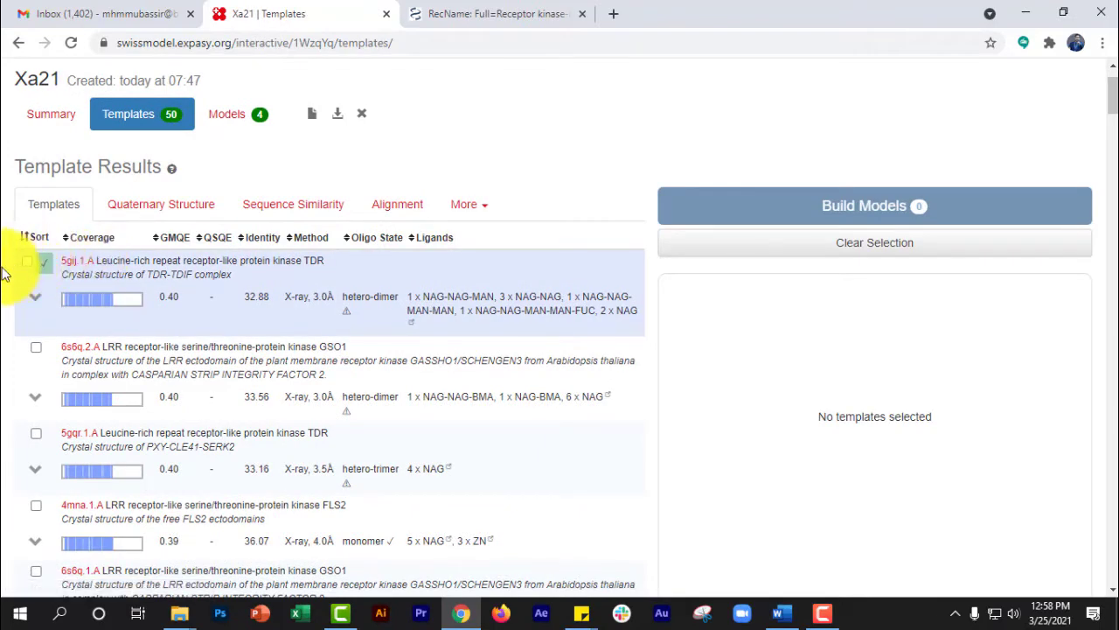
scroll(4, 272, "down", 7)
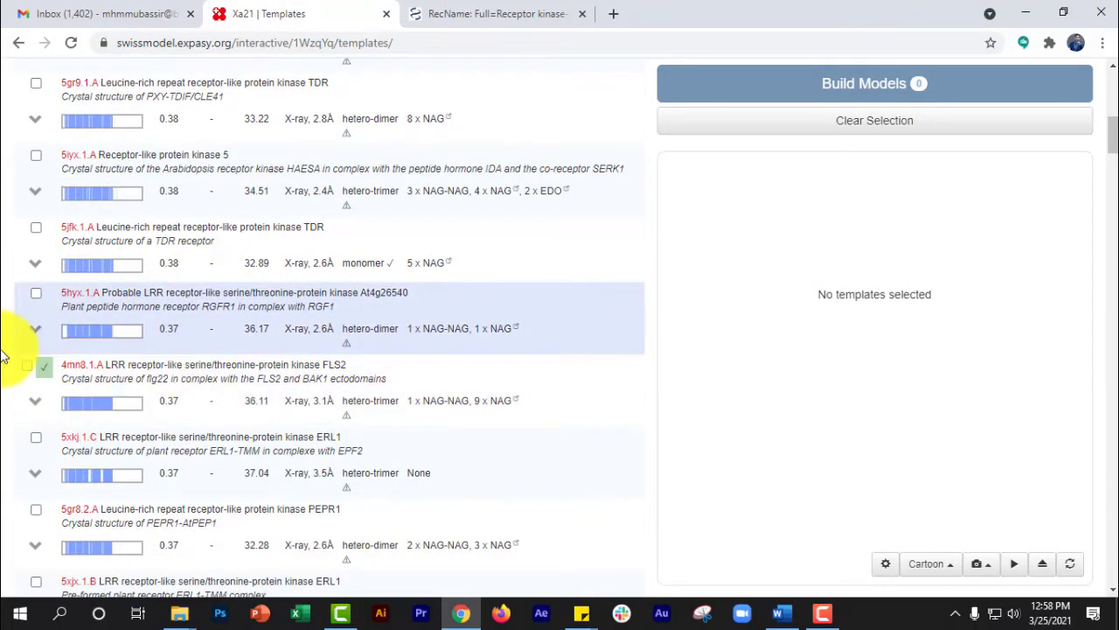
scroll(4, 378, "down", 12)
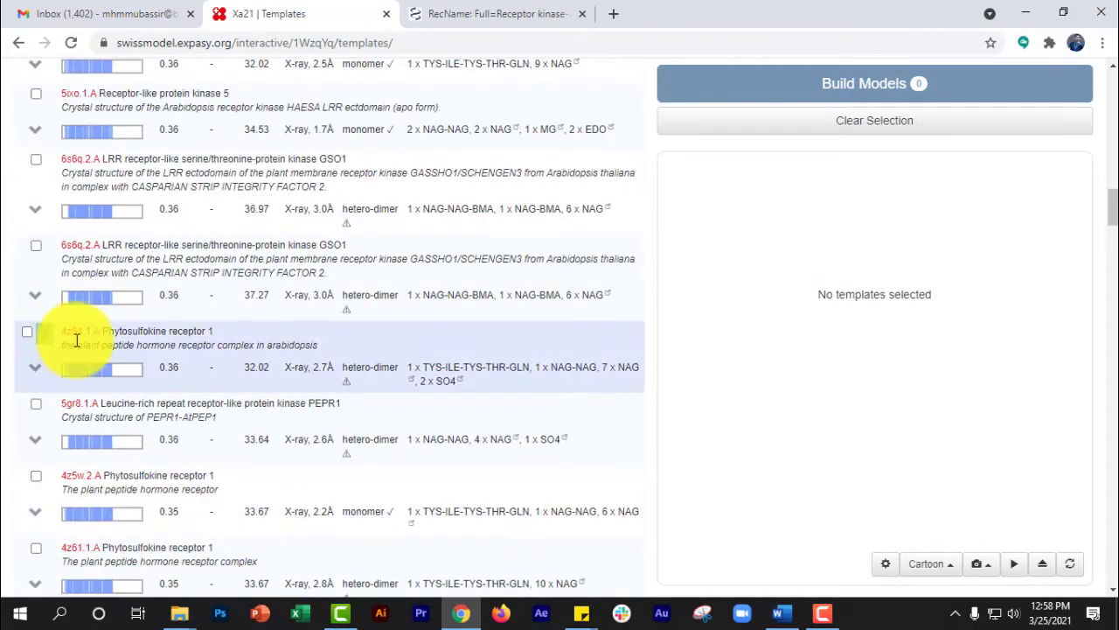
scroll(4, 378, "down", 8)
scroll(10, 396, "down", 8)
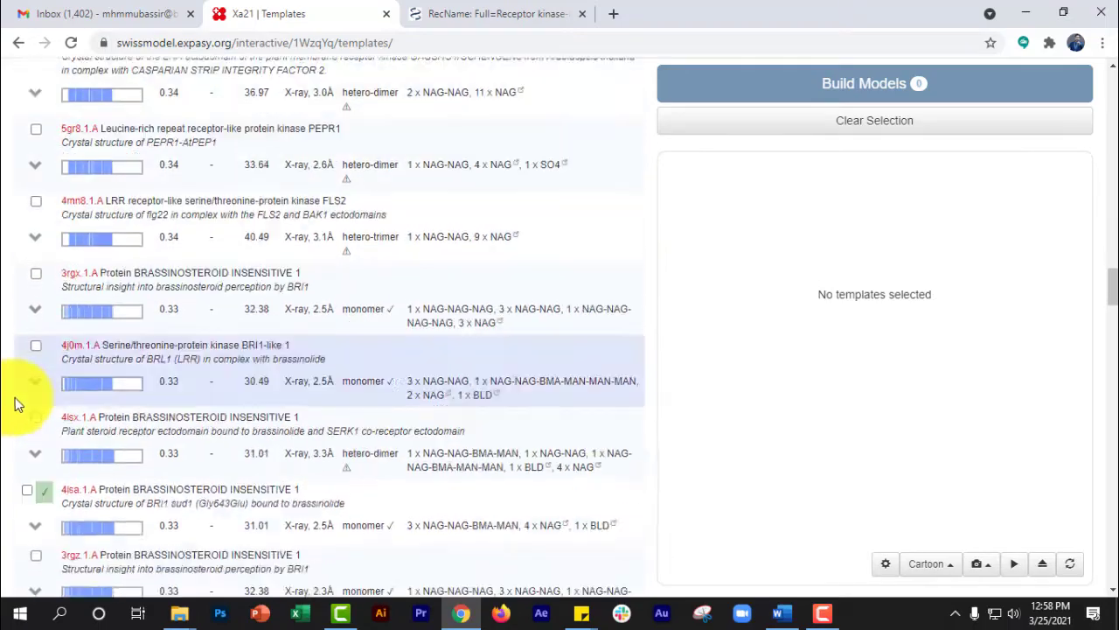
- Select the 4mna.1.A template (LRR receptor-like serine/threonine-protein kinase FLS2) in the template results to preview its structure
scroll(7, 225, "up", 2)
scroll(4, 229, "up", 20)
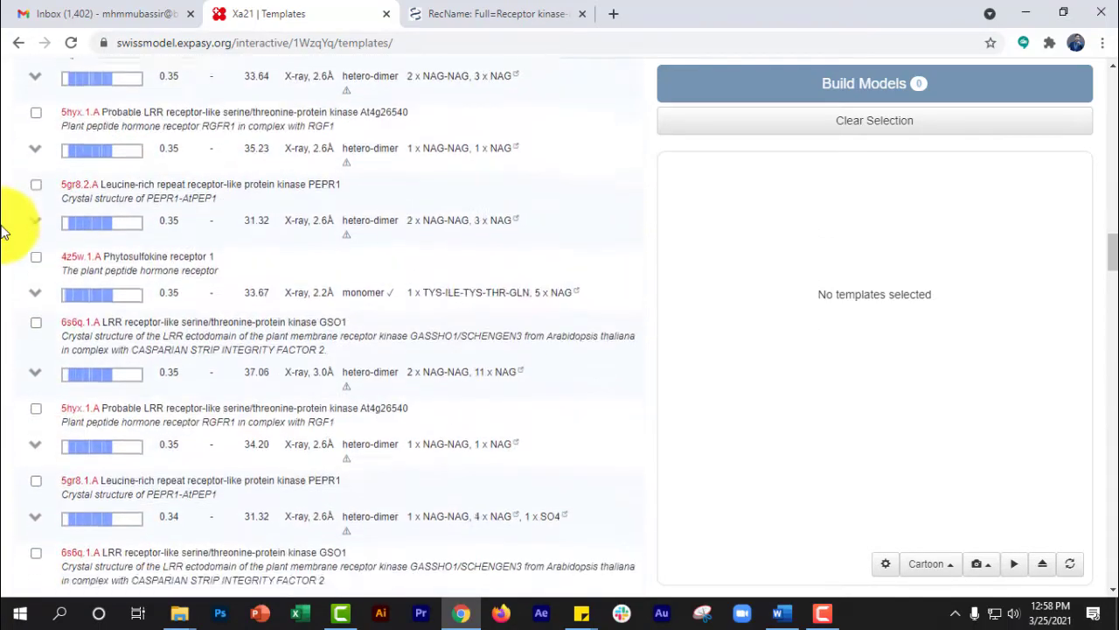
scroll(4, 232, "up", 10)
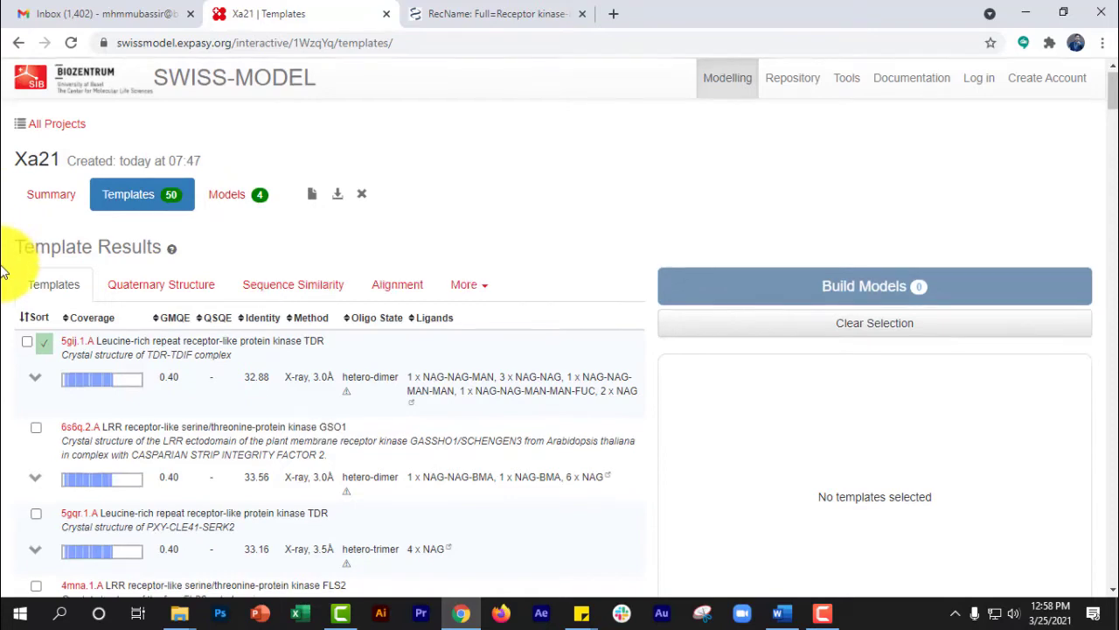
scroll(4, 258, "down", 5)
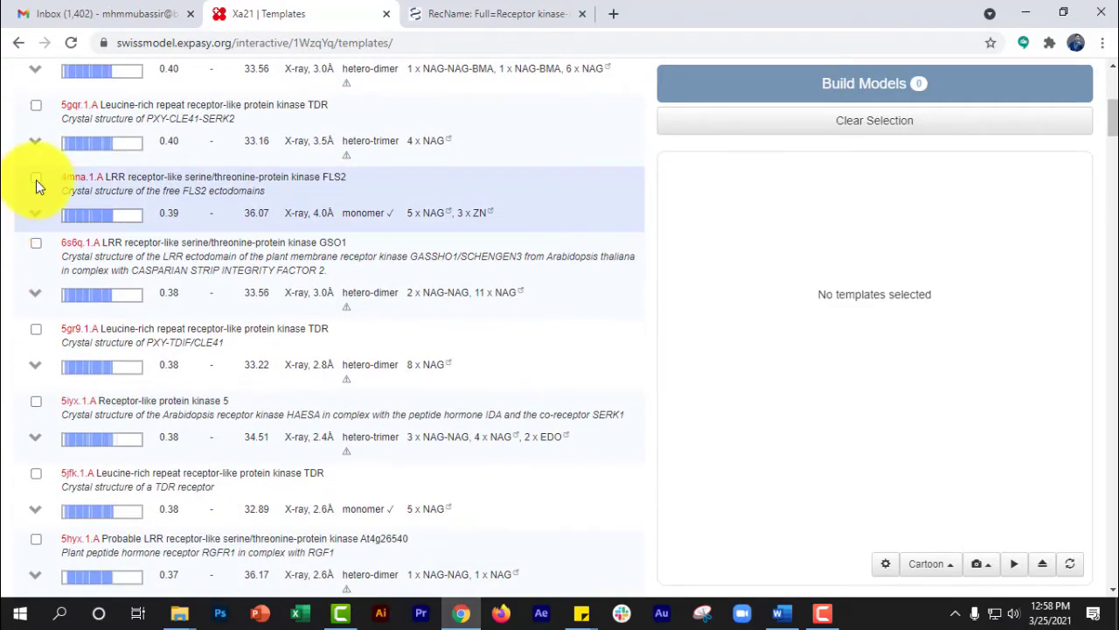
left_click(36, 181)
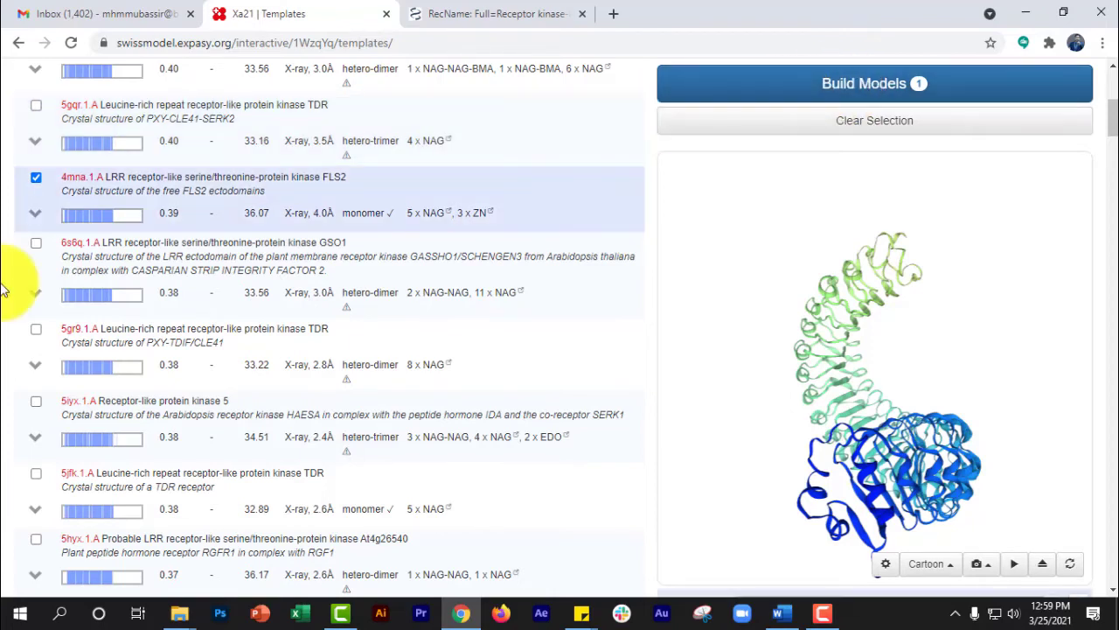
- Go to the Xa21 model results, rotate the Model 01 structure, and open it in a separate viewer window with spinning turned on
scroll(14, 439, "up", 3)
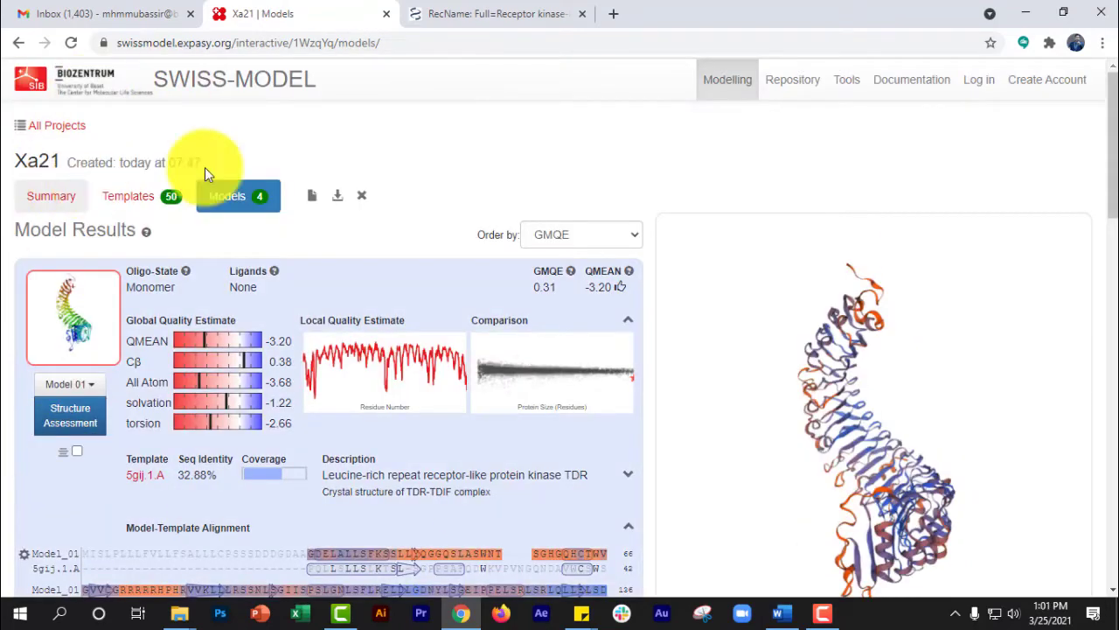
scroll(1099, 154, "down", 2)
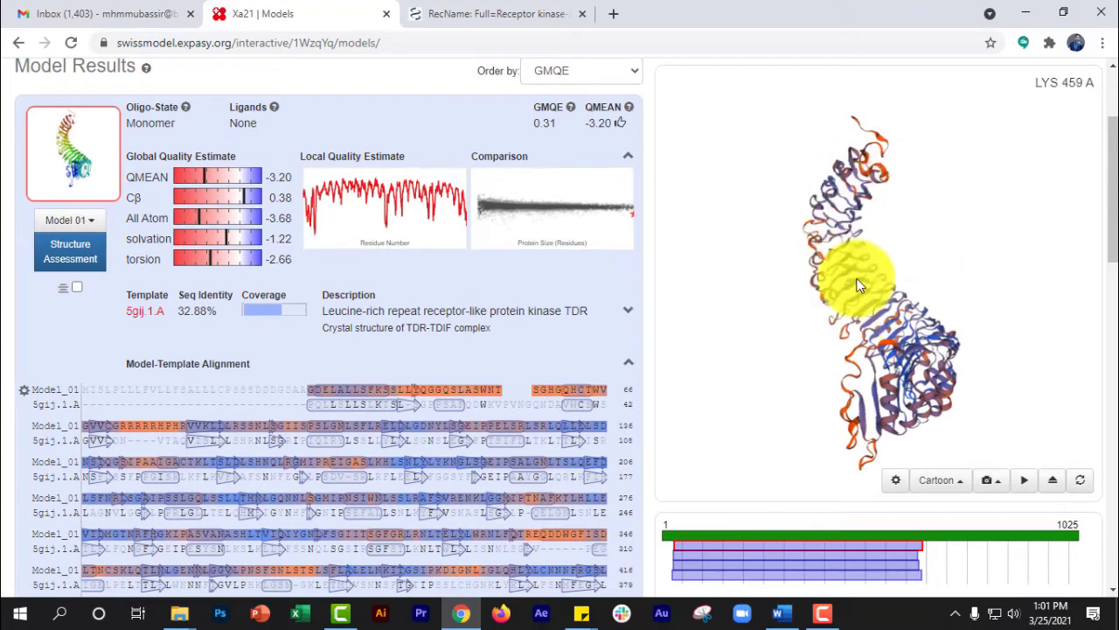
left_click_drag(969, 264, 1026, 482)
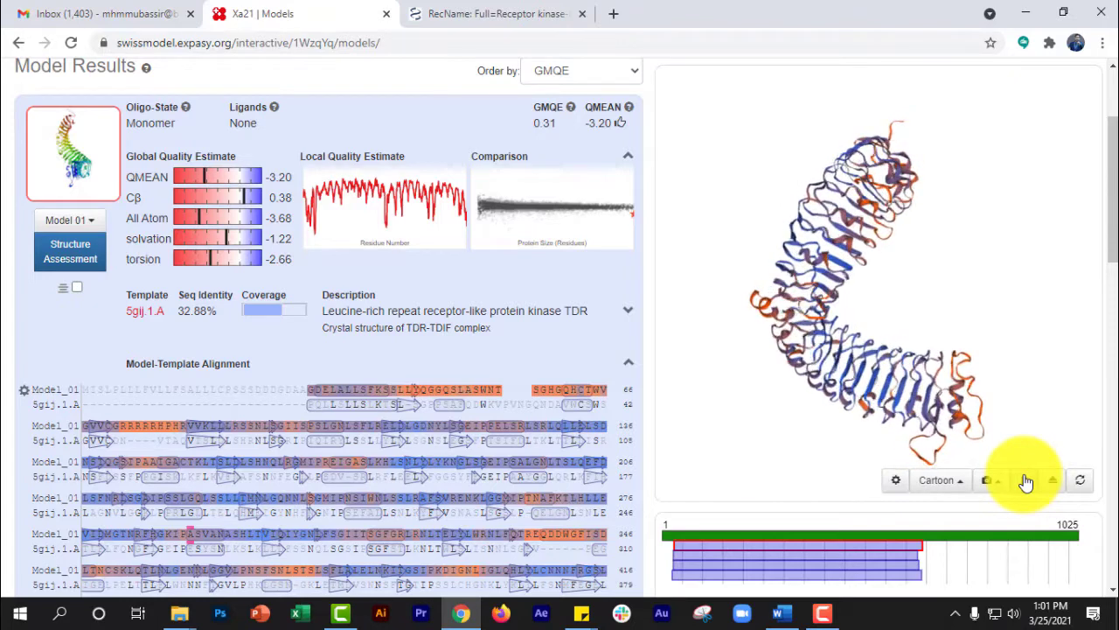
left_click(1054, 480)
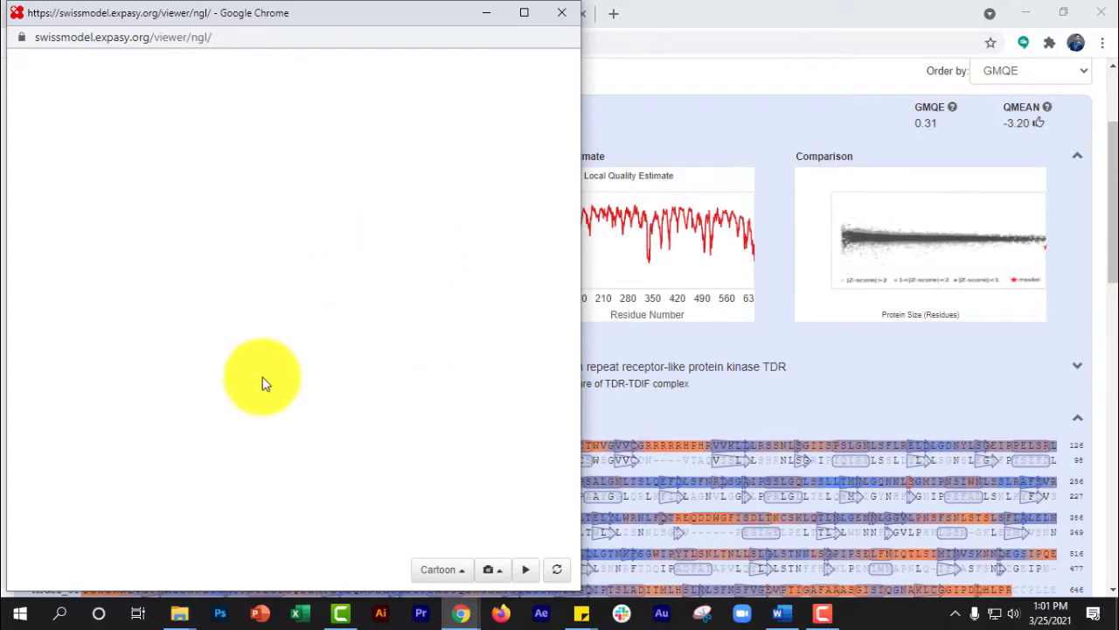
left_click_drag(350, 284, 408, 305)
left_click(524, 570)
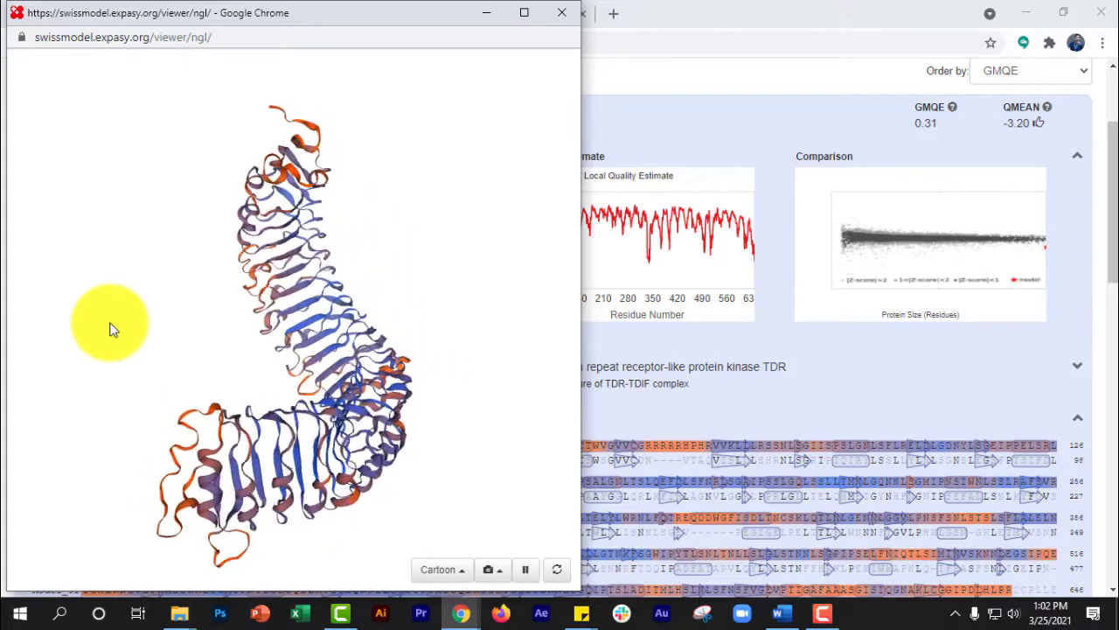
- Display the spinning model in the separate viewer as Tube, Ball+Stick and Trace representations
left_click(436, 570)
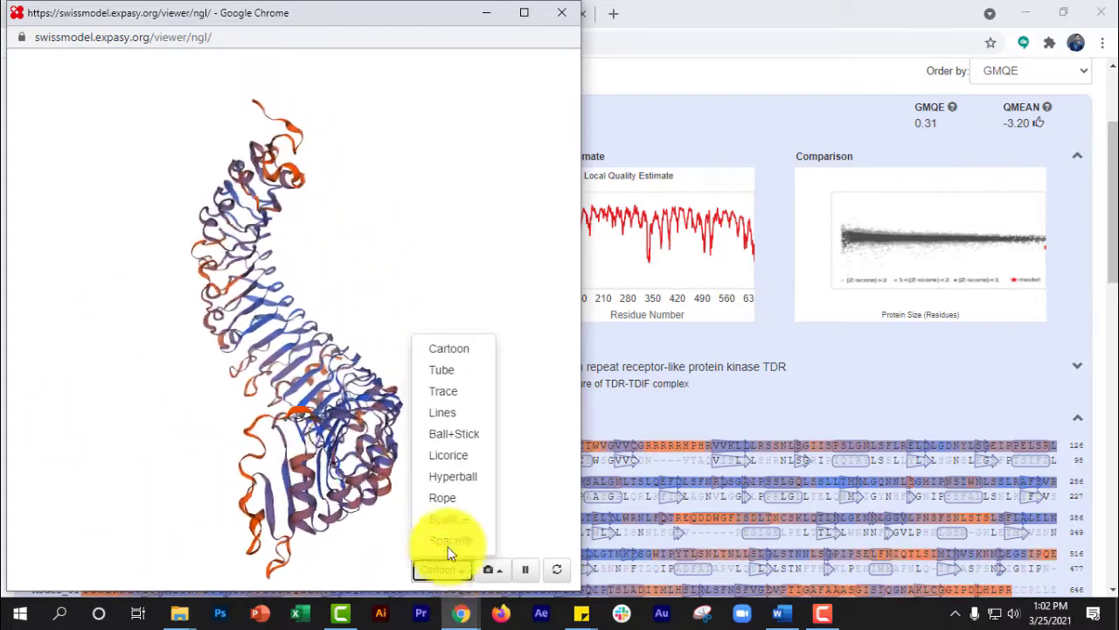
left_click(450, 369)
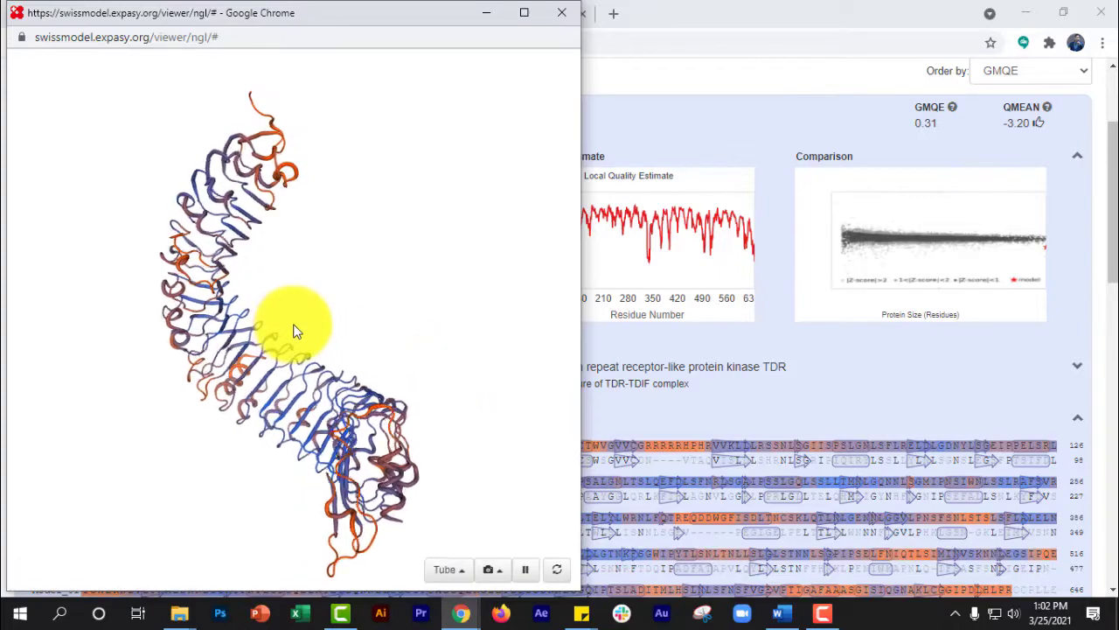
left_click(450, 571)
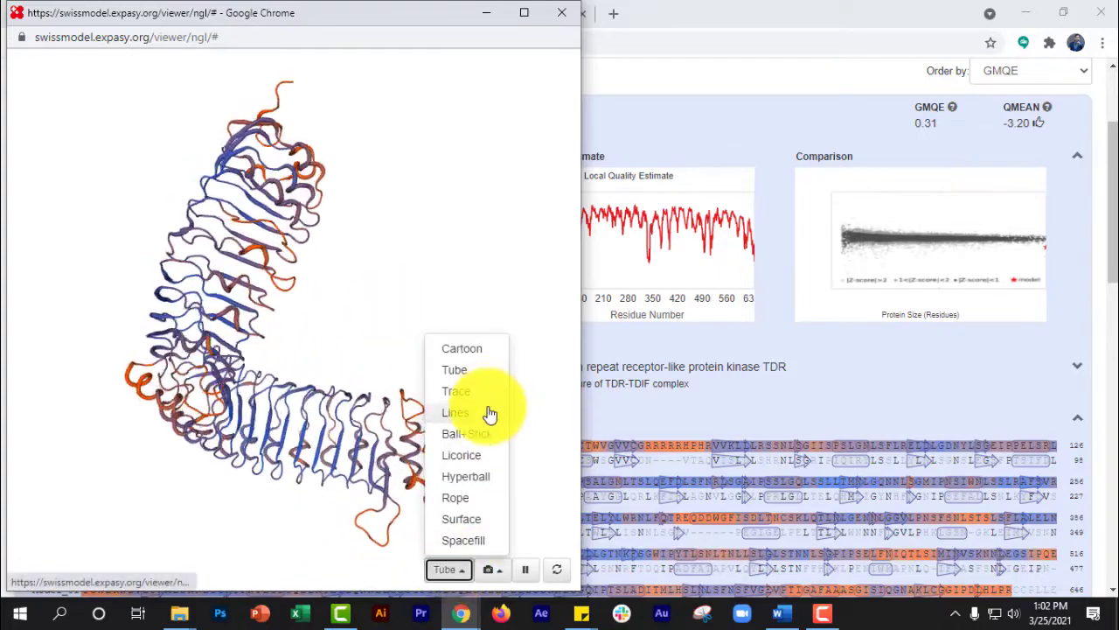
left_click(481, 434)
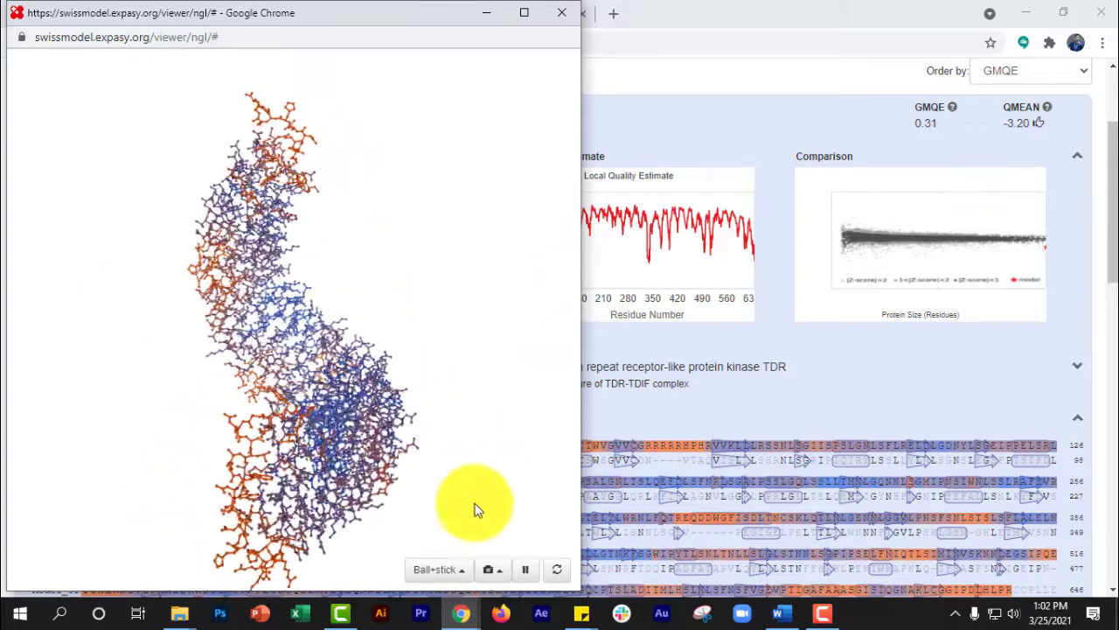
left_click(453, 570)
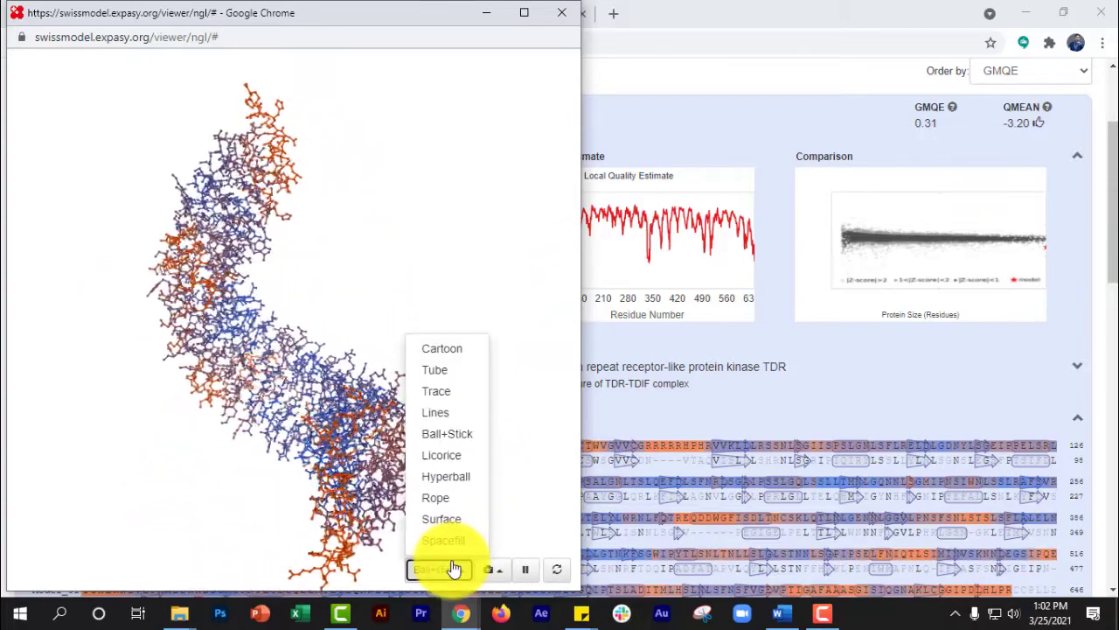
left_click(455, 393)
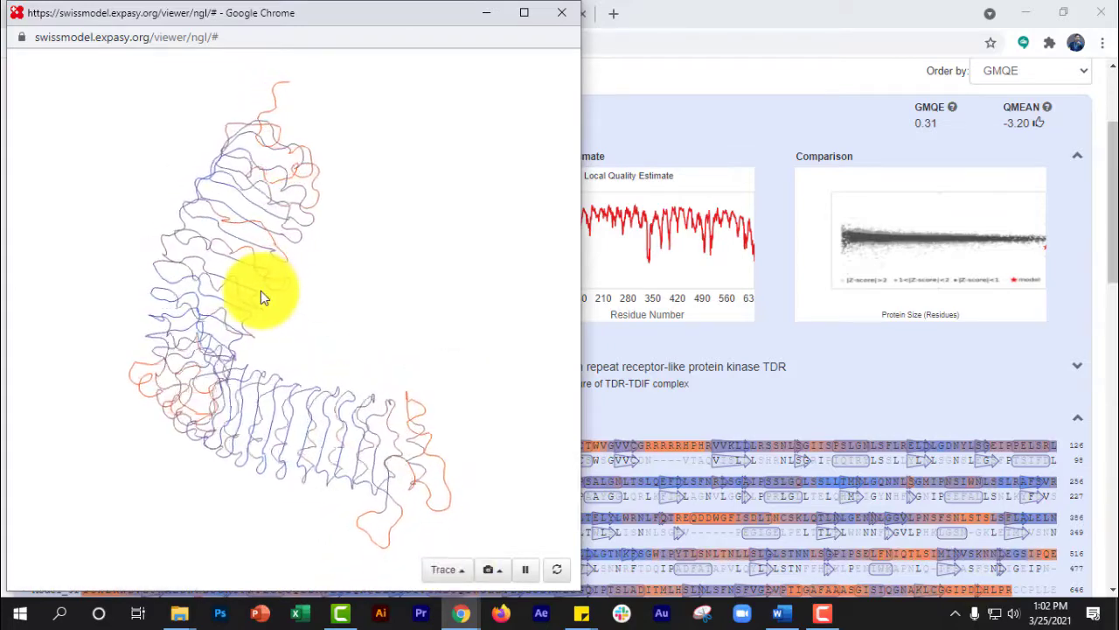
- View the model as Surface and Spacefill, return it to Cartoon, and close the separate viewer window
left_click(447, 573)
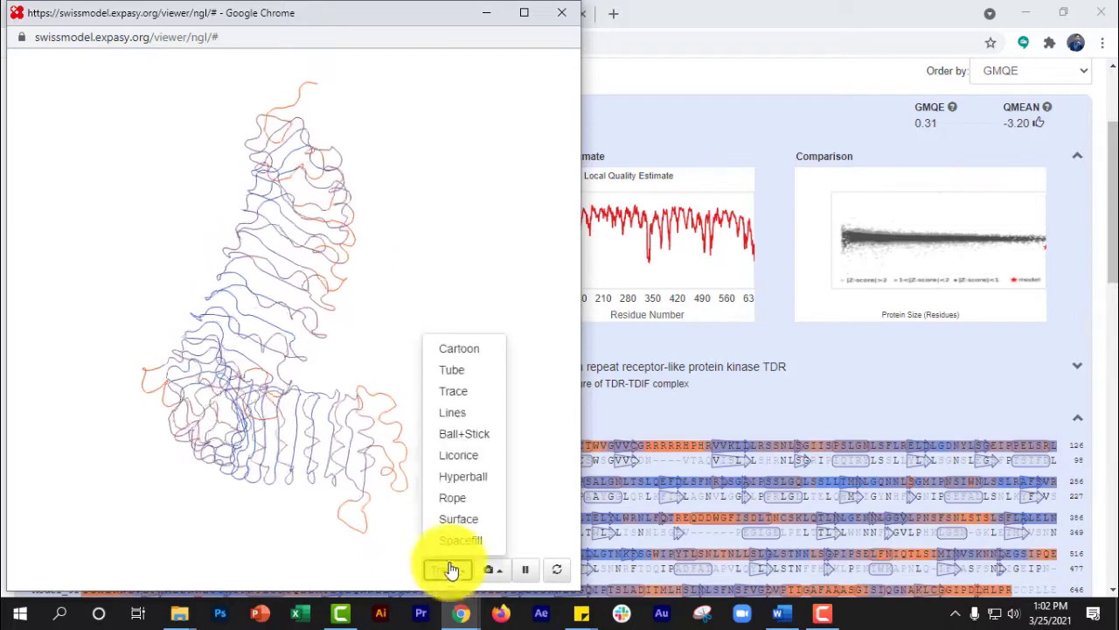
left_click(457, 522)
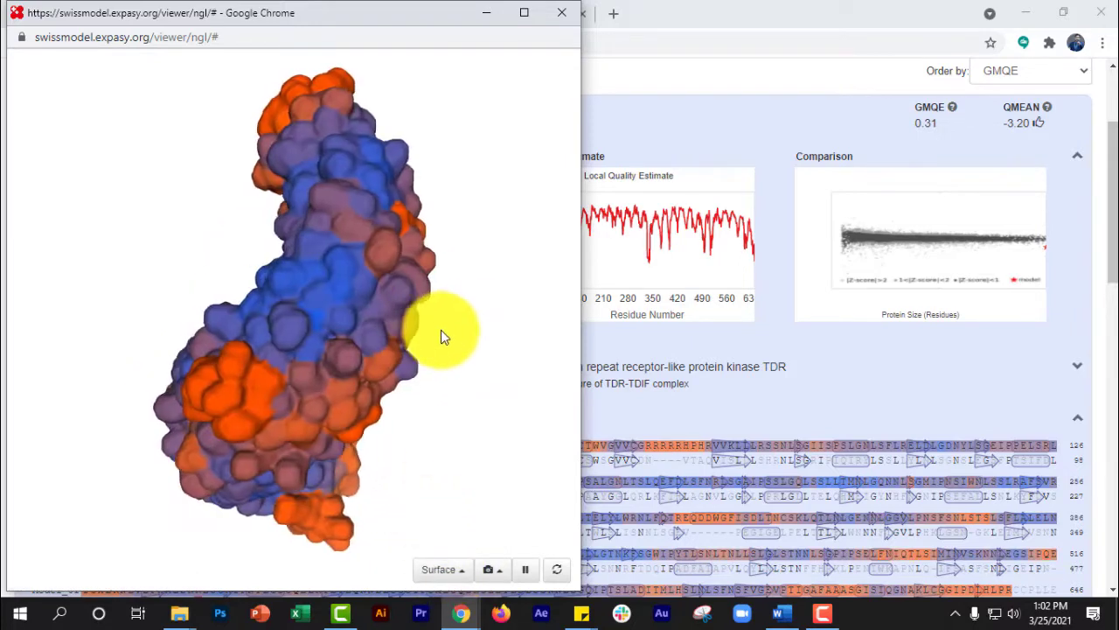
left_click(448, 572)
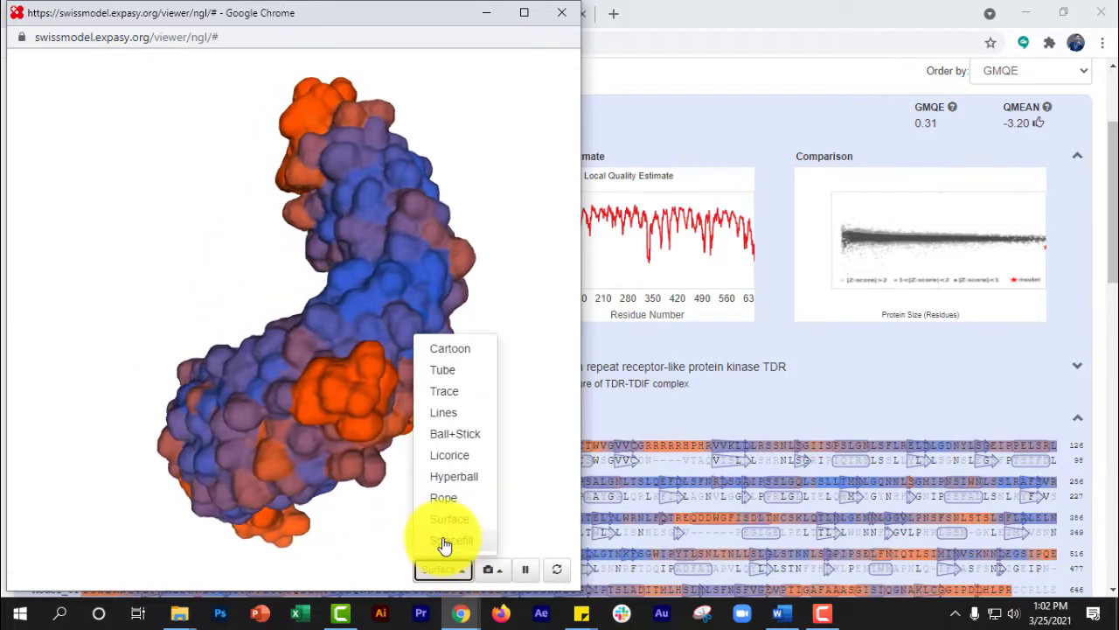
left_click(446, 515)
left_click(445, 576)
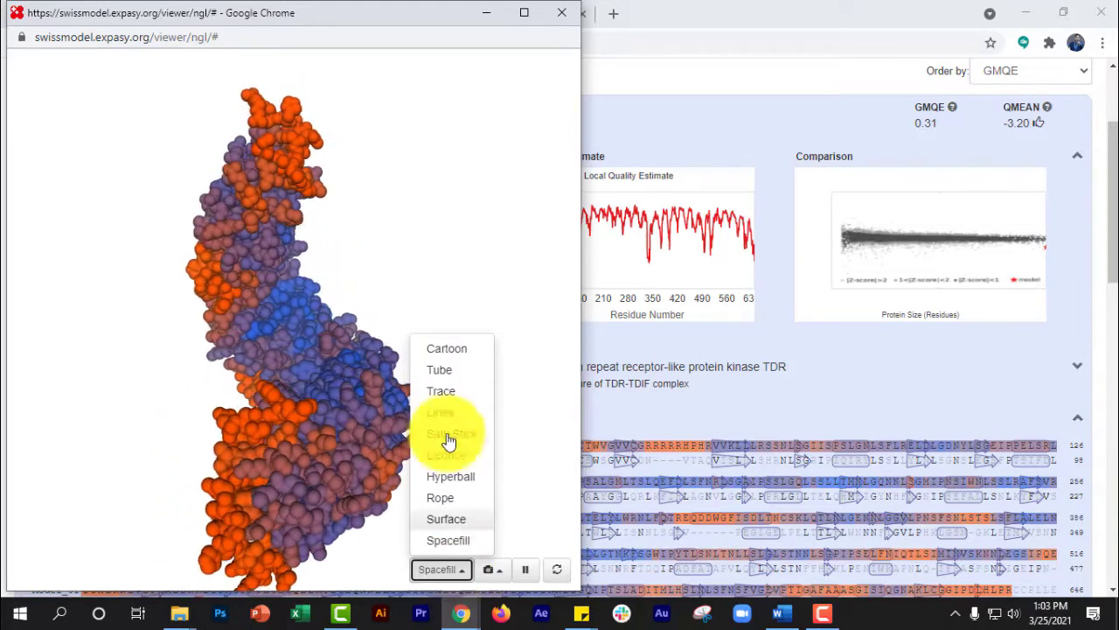
left_click(450, 353)
left_click(561, 14)
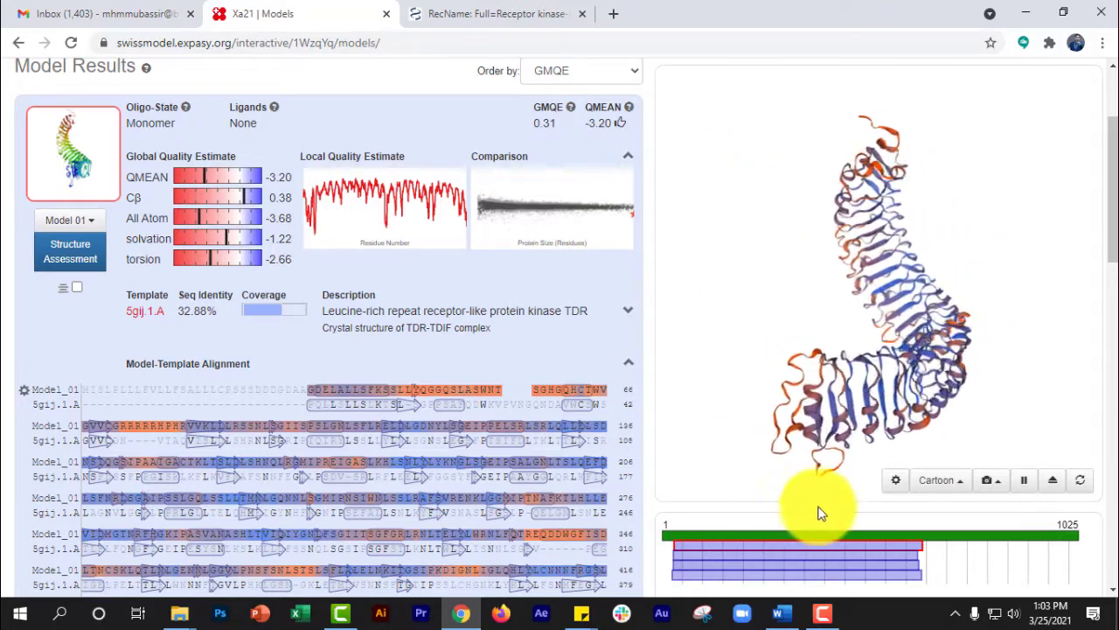
- Open the 3D view settings for Model 01, preview the Polar, Aliphatic and No Colour schemes, and try adjusting the background shade
left_click(894, 483)
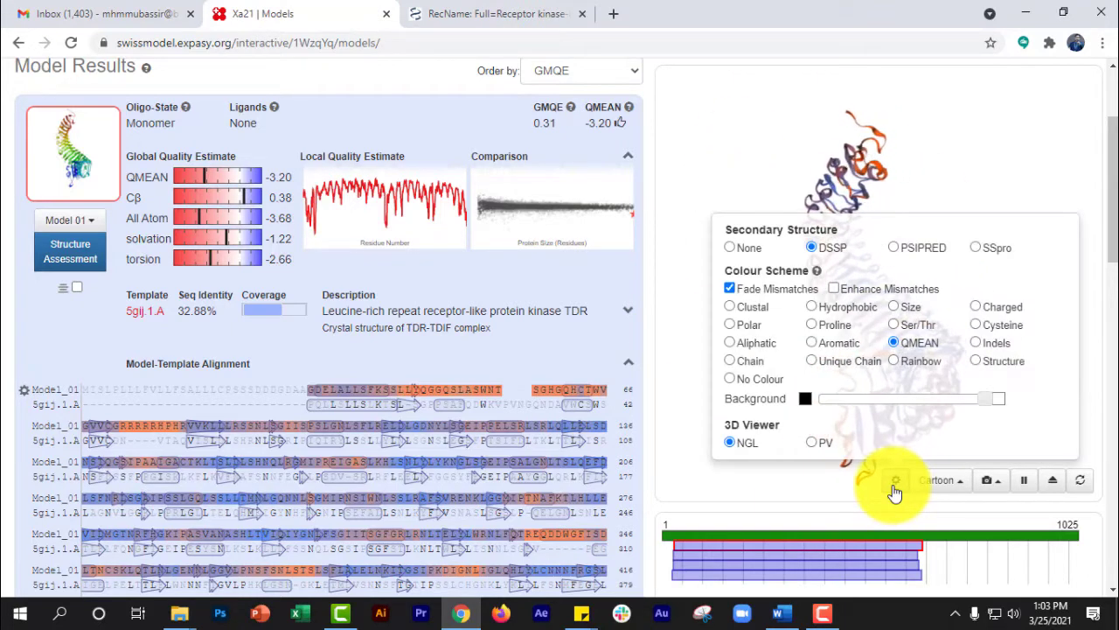
left_click(730, 324)
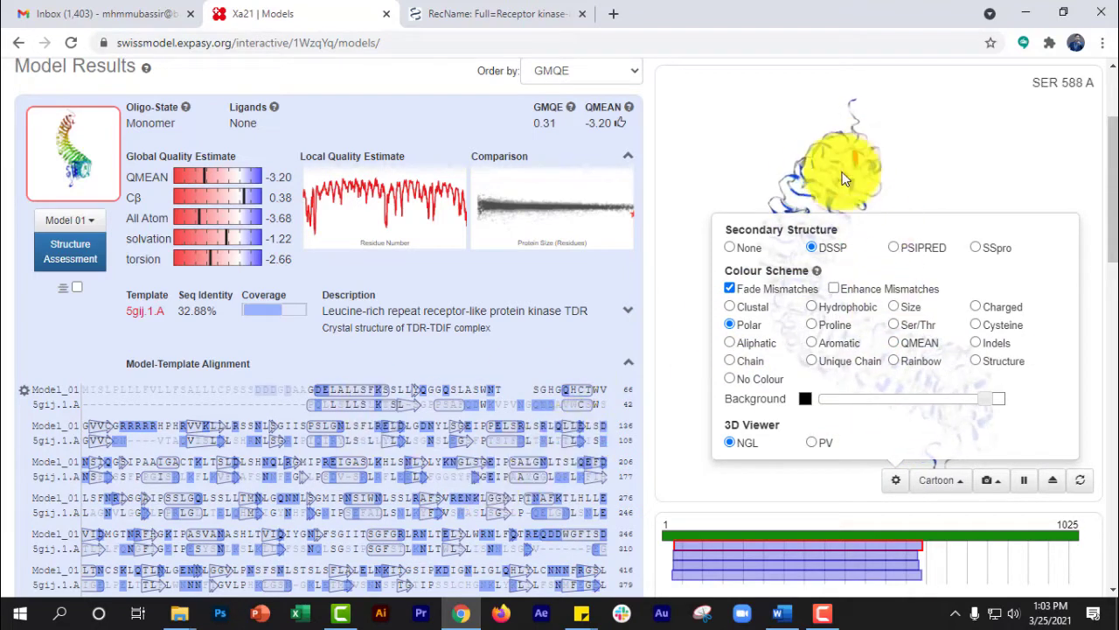
left_click(730, 343)
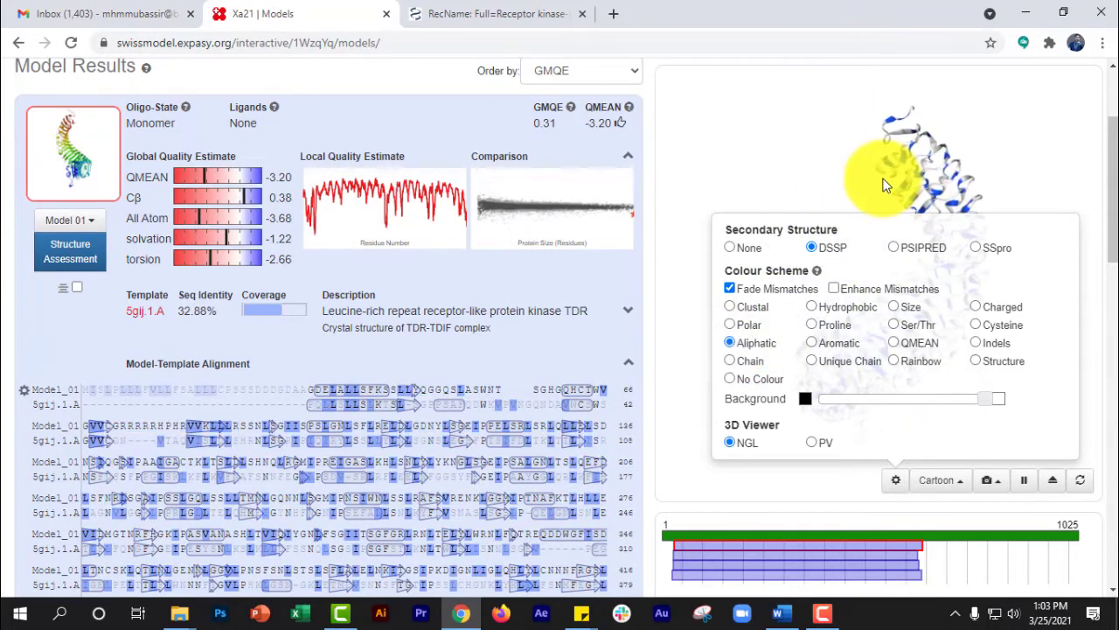
left_click(732, 379)
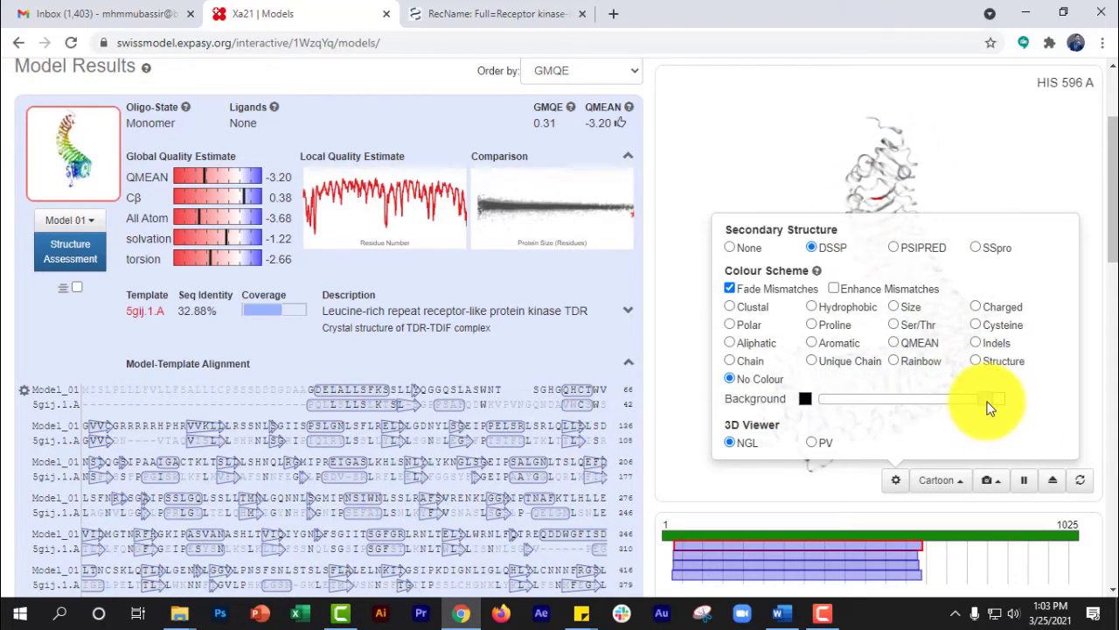
mouse_move(989, 408)
left_mouse_down()
mouse_move(807, 400)
mouse_move(999, 408)
left_mouse_up()
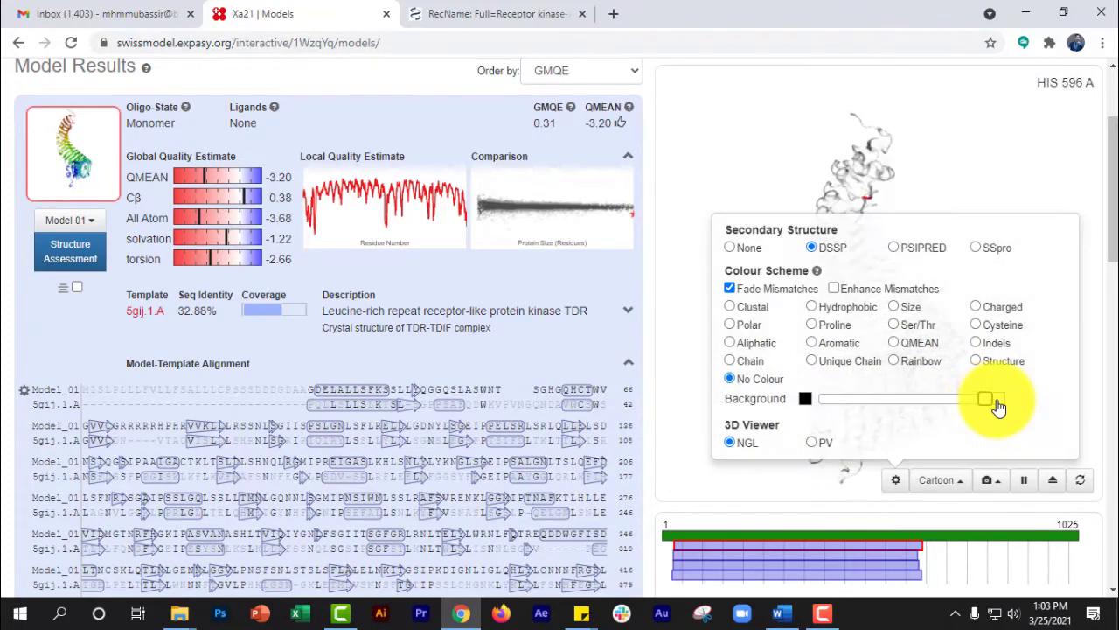
- Preview the Hydrophobic, Proline and Rainbow colour schemes on Model 01, restore the QMEAN scheme and close the settings
left_click(813, 307)
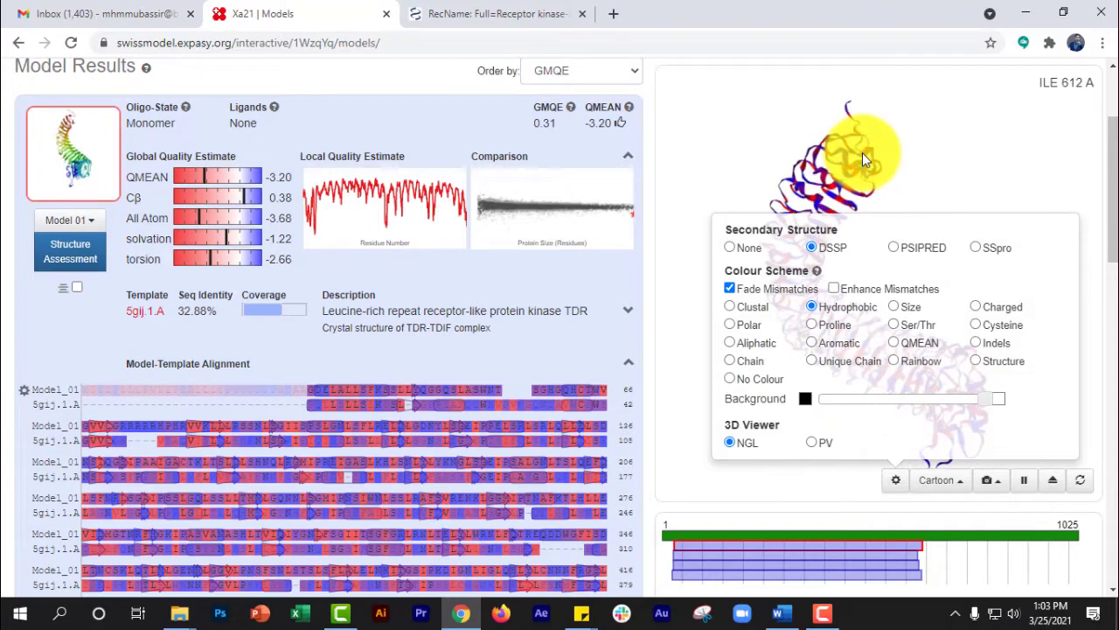
left_click(814, 323)
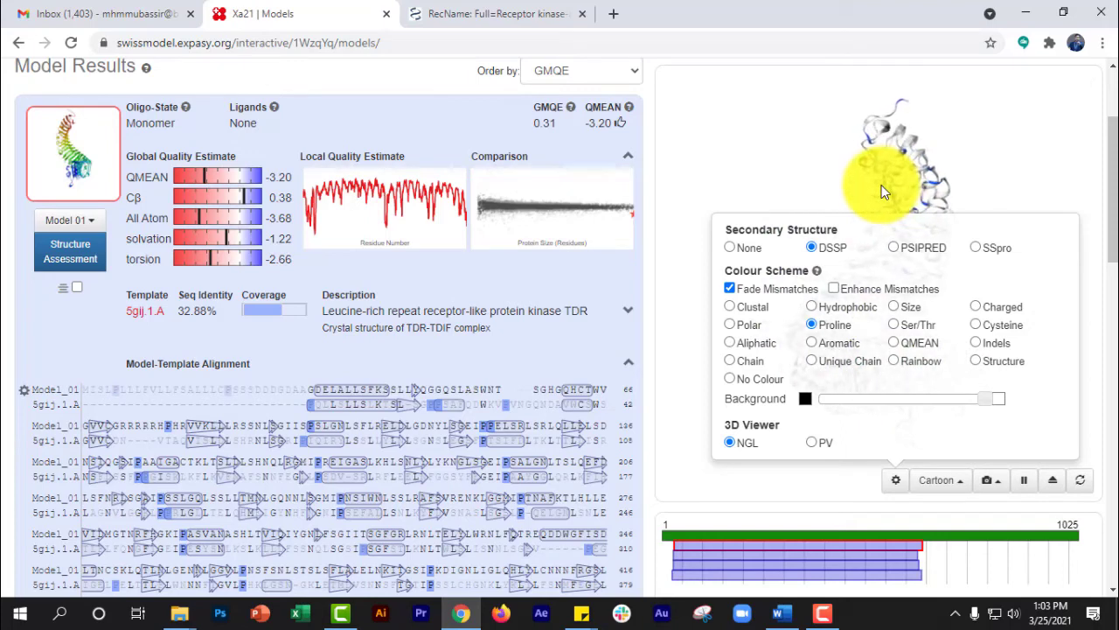
left_click(900, 363)
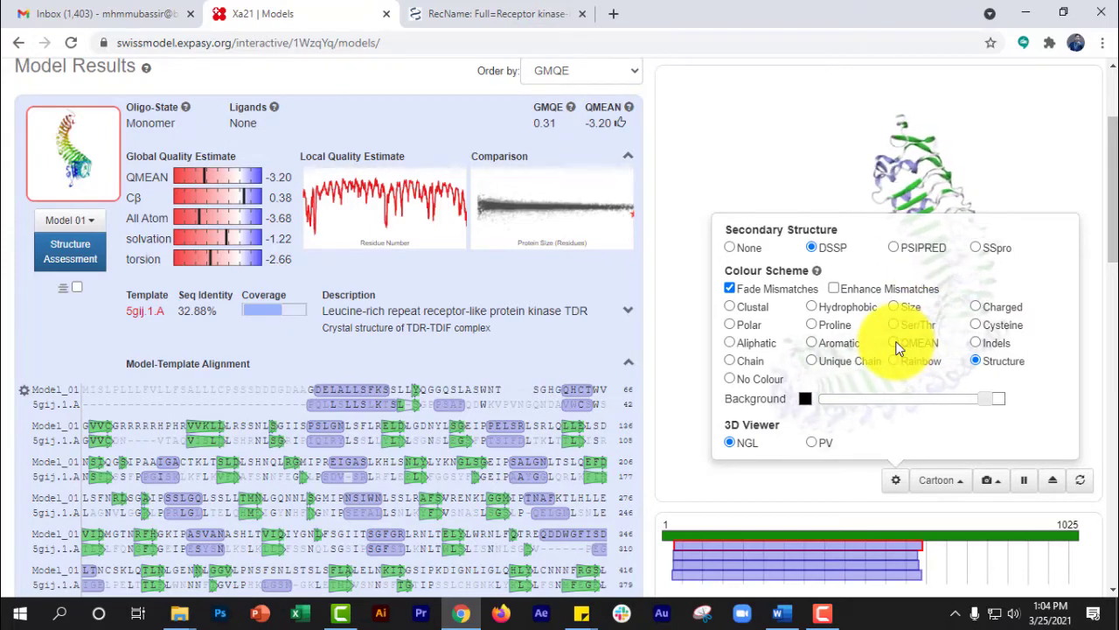
left_click(894, 344)
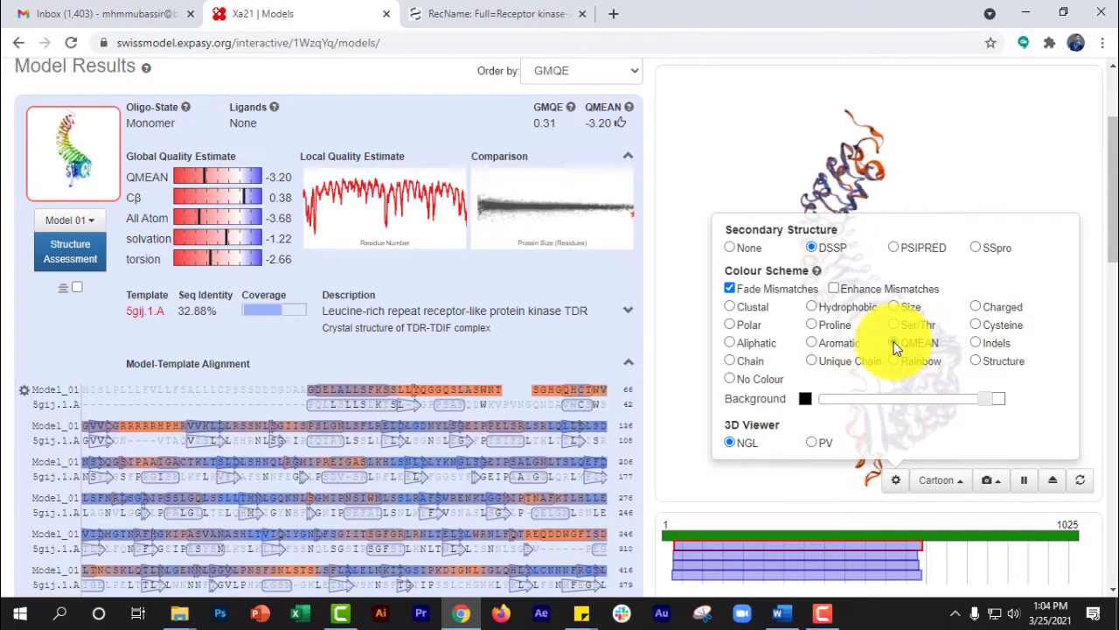
left_click(894, 480)
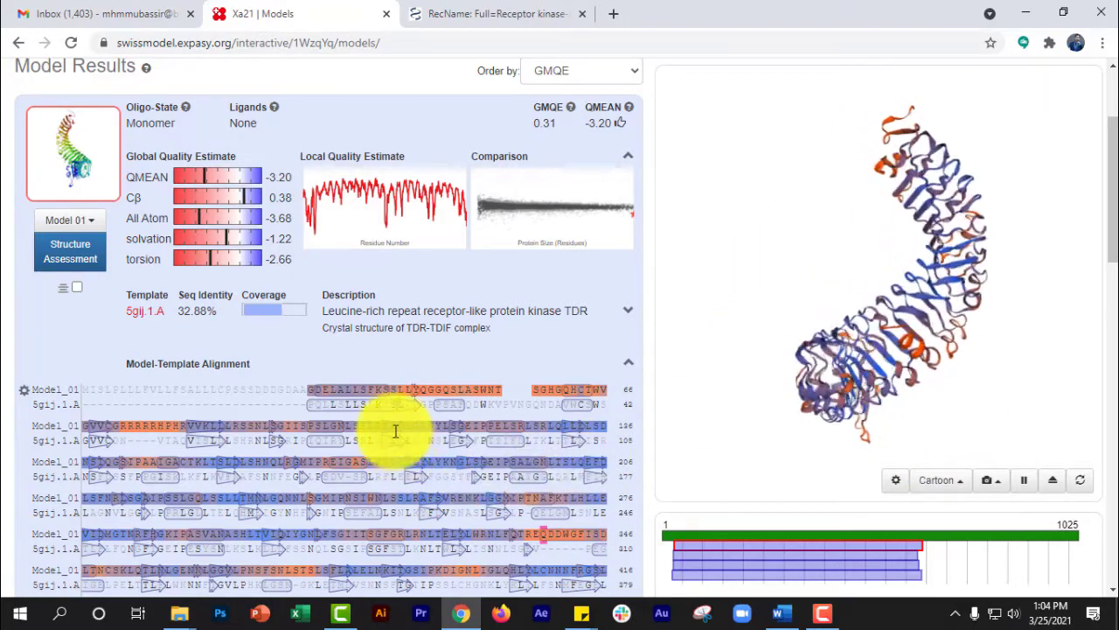
- Highlight a stretch of residues in the second row of Model 01's template alignment, inspect it in the 3D structure, and reset the view
scroll(770, 349, "up", 10)
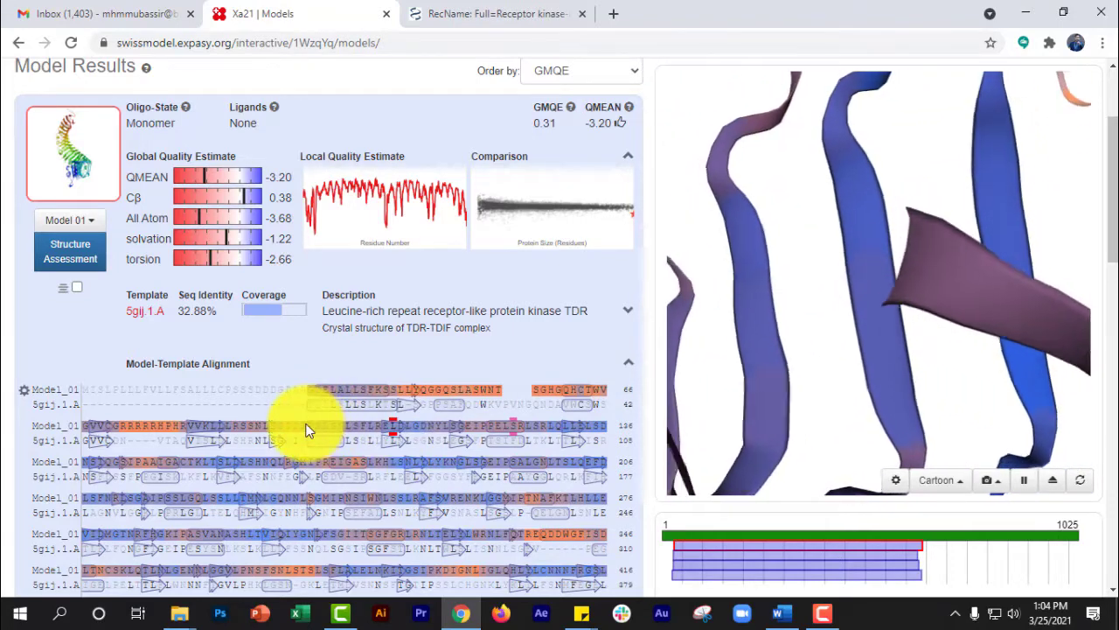
left_click_drag(307, 428, 395, 425)
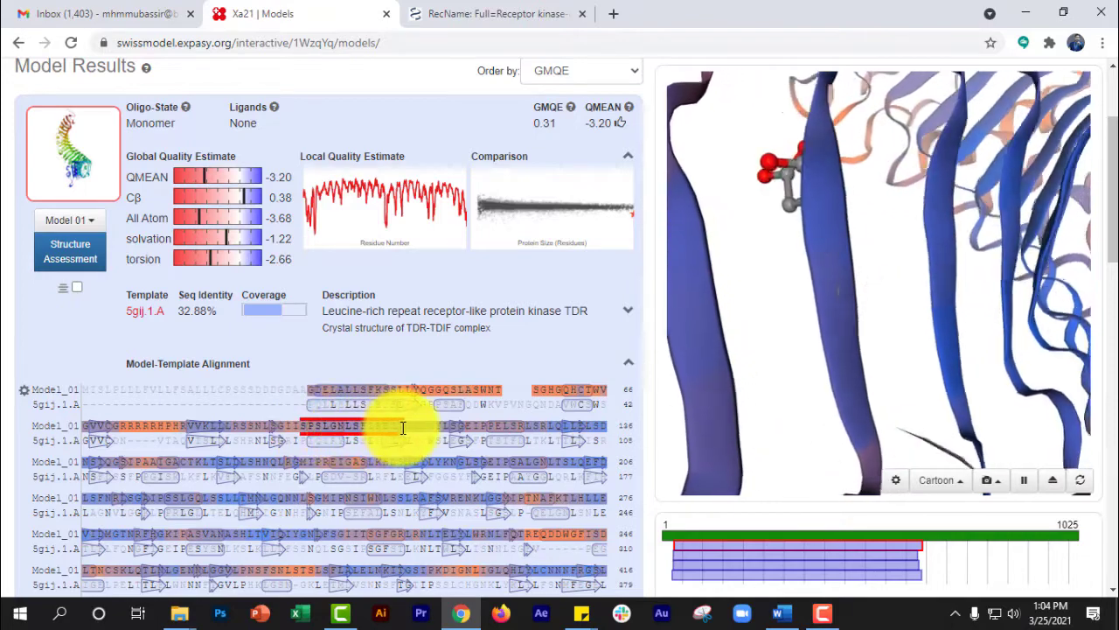
scroll(755, 245, "down", 5)
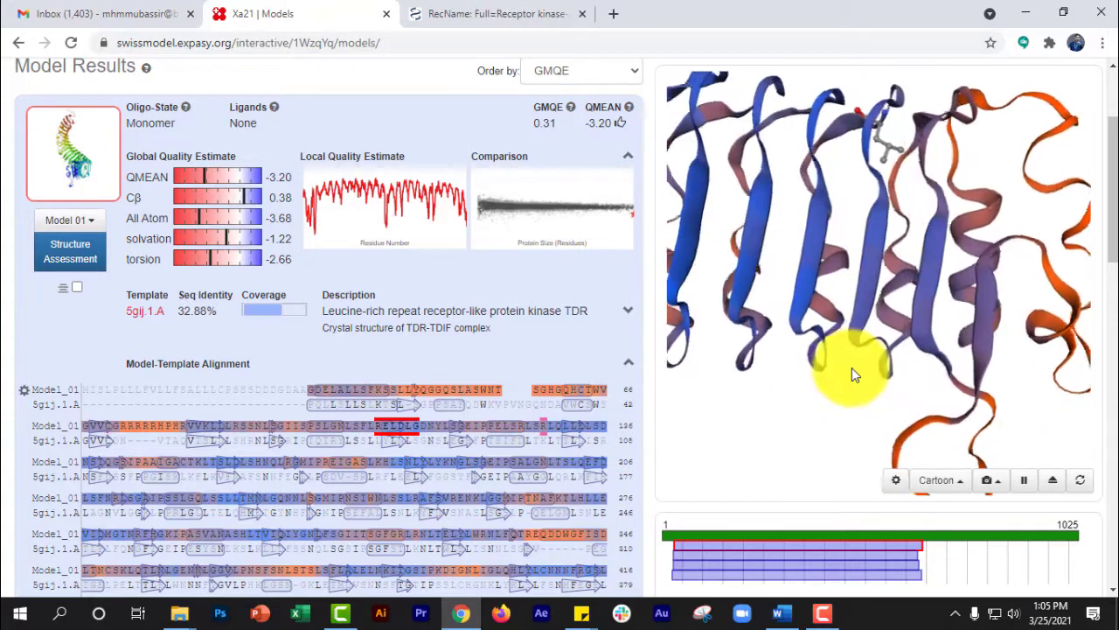
left_click(1082, 482)
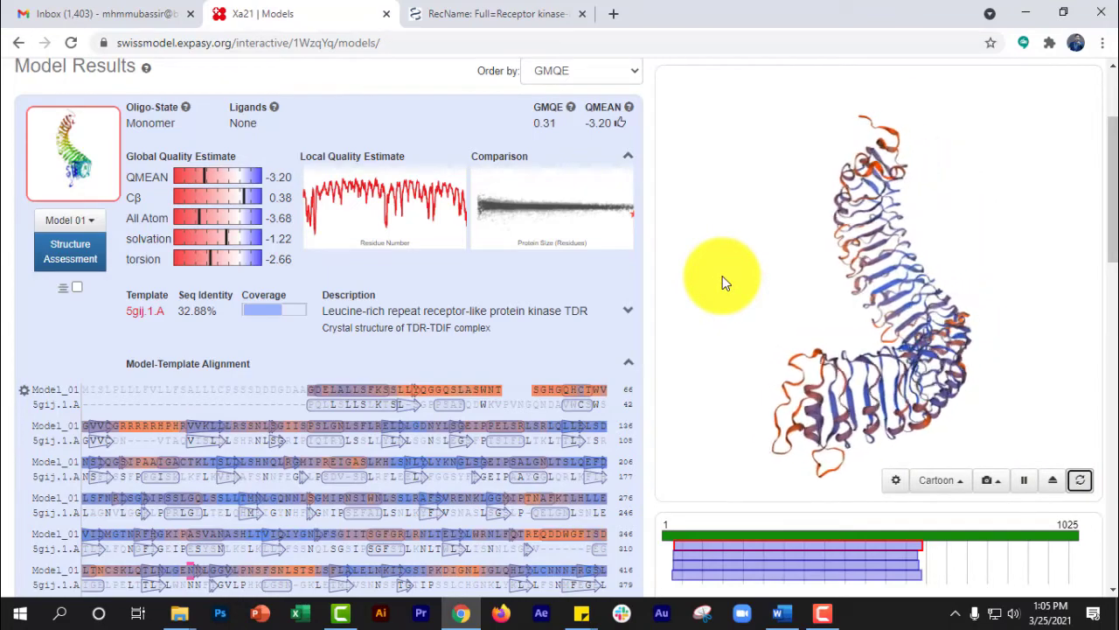
scroll(612, 259, "up", 2)
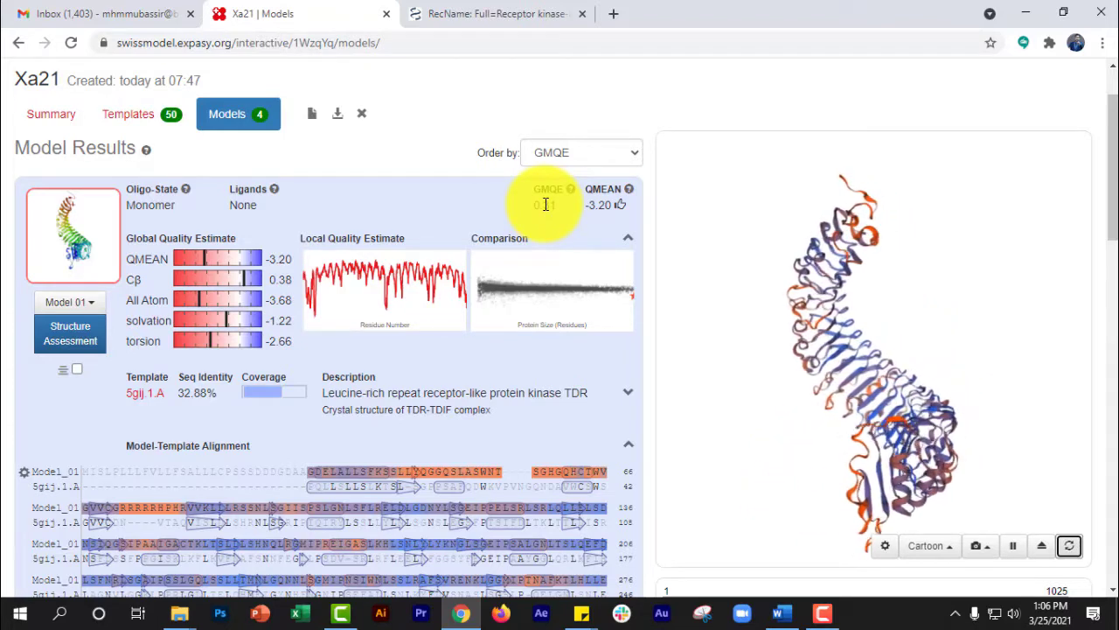
- Enlarge Model 01's Comparison plot against the non-redundant set of PDB structures, examine the model's position, and close the plot
left_click(545, 311)
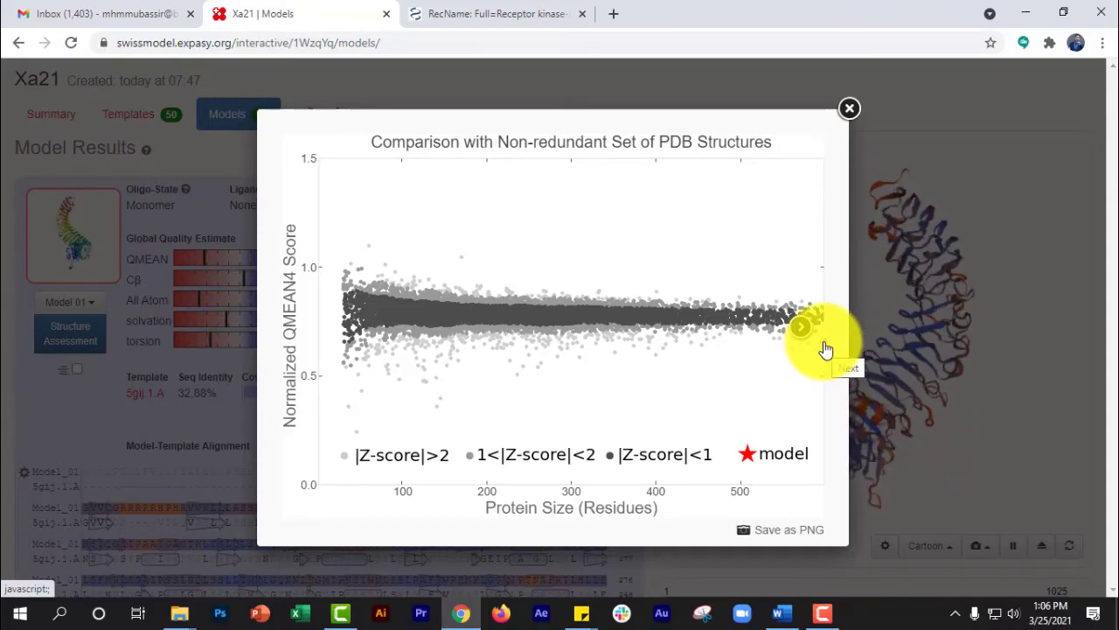
left_click(825, 350)
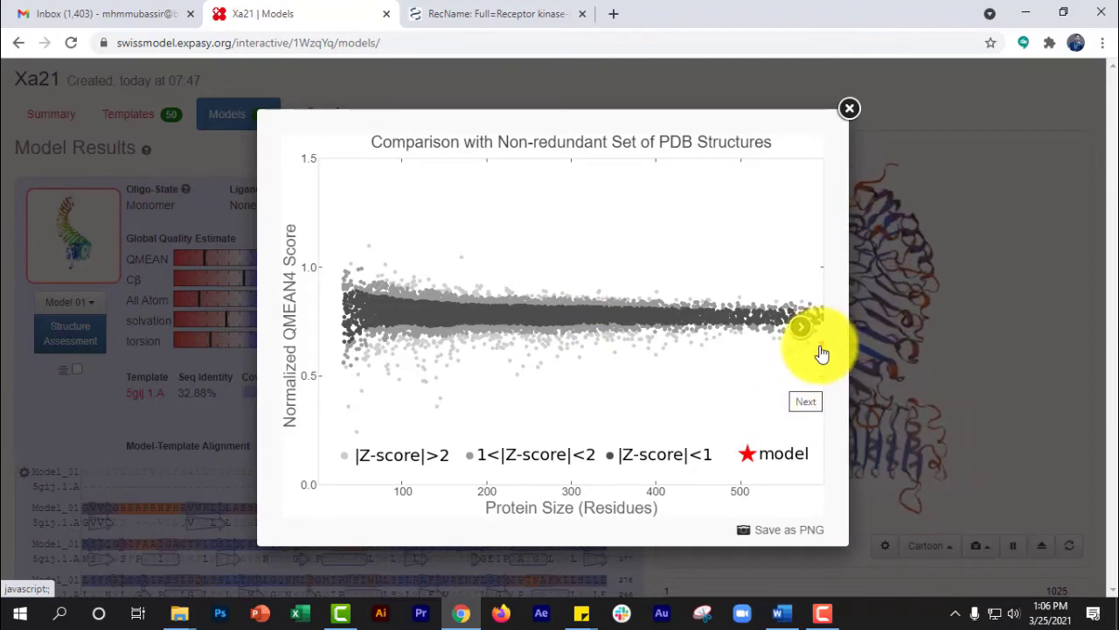
left_click(849, 110)
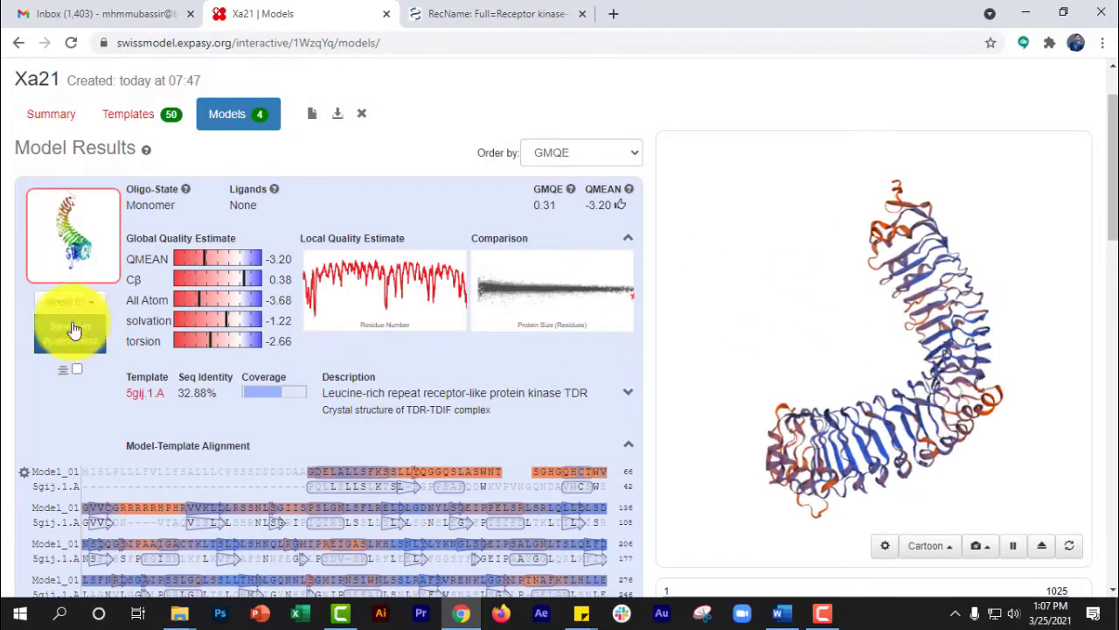
- Highlight the residues not covered by the template at the start and then at the end of Model 01's template alignment
scroll(13, 374, "down", 3)
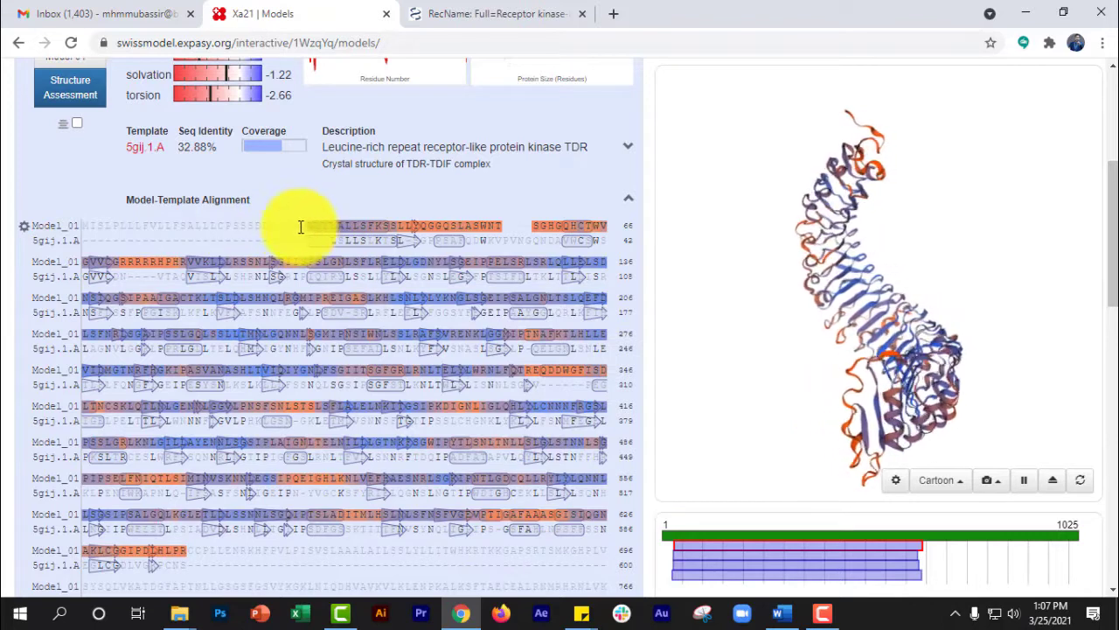
left_click_drag(300, 225, 100, 232)
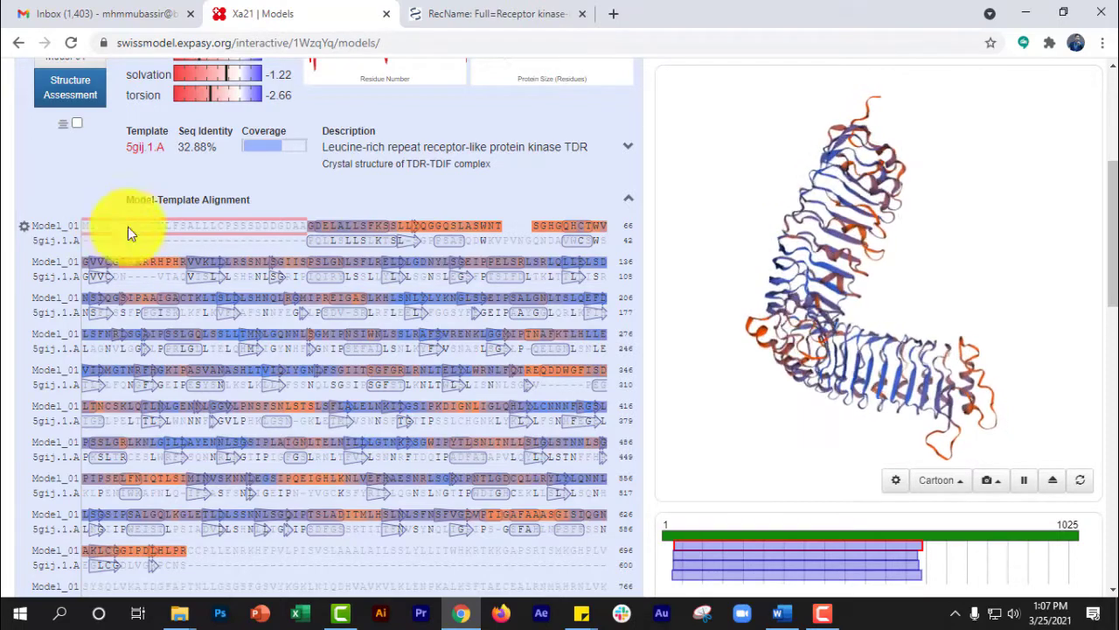
scroll(175, 306, "down", 3)
left_click_drag(188, 307, 447, 483)
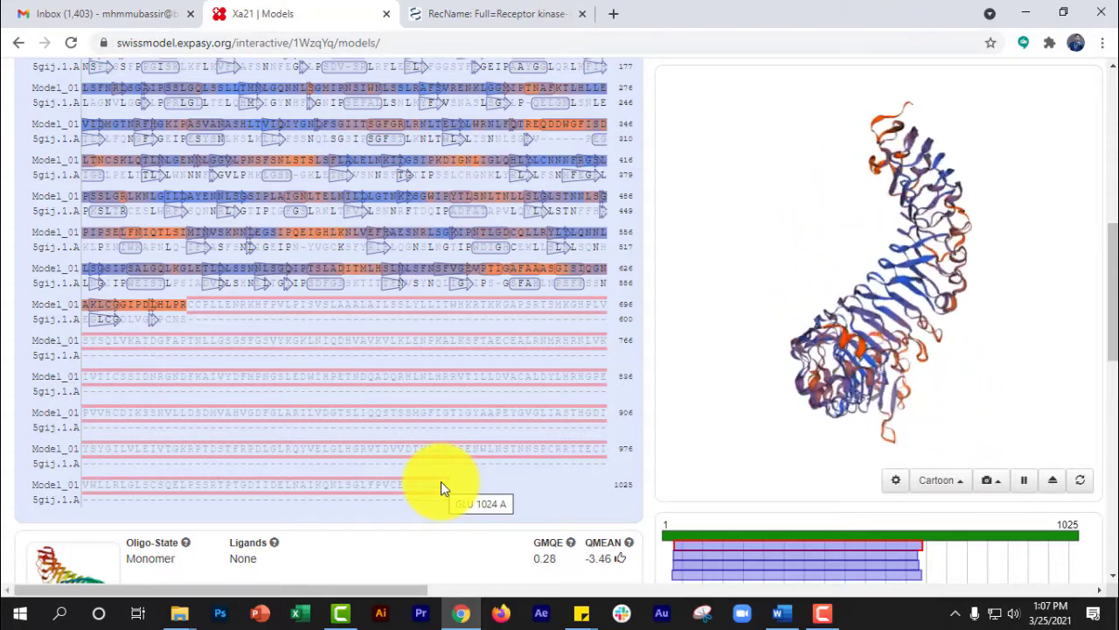
- Compare the GMQE and QMEAN scores of Models 03, 02 and 04 with those of Model 01
scroll(440, 481, "up", 6)
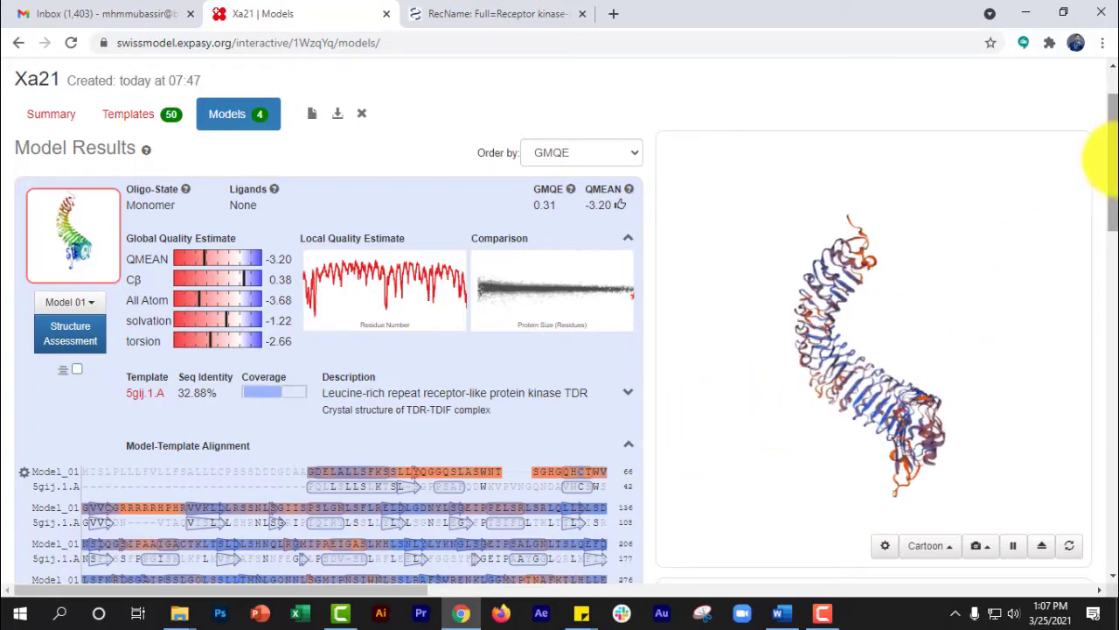
left_click_drag(1104, 103, 1109, 332)
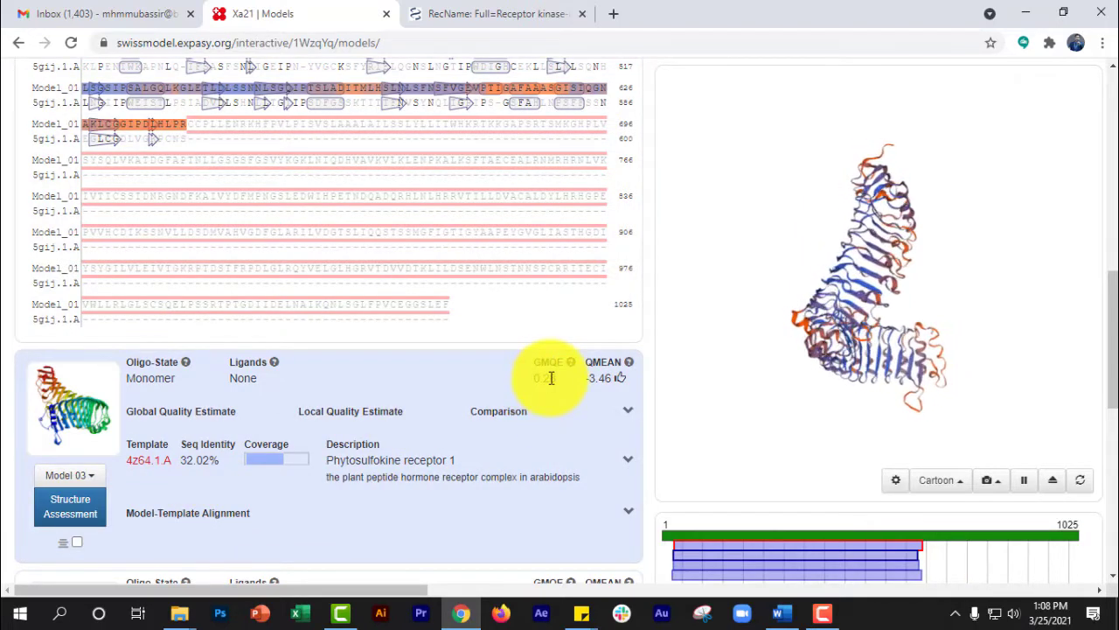
scroll(507, 418, "down", 5)
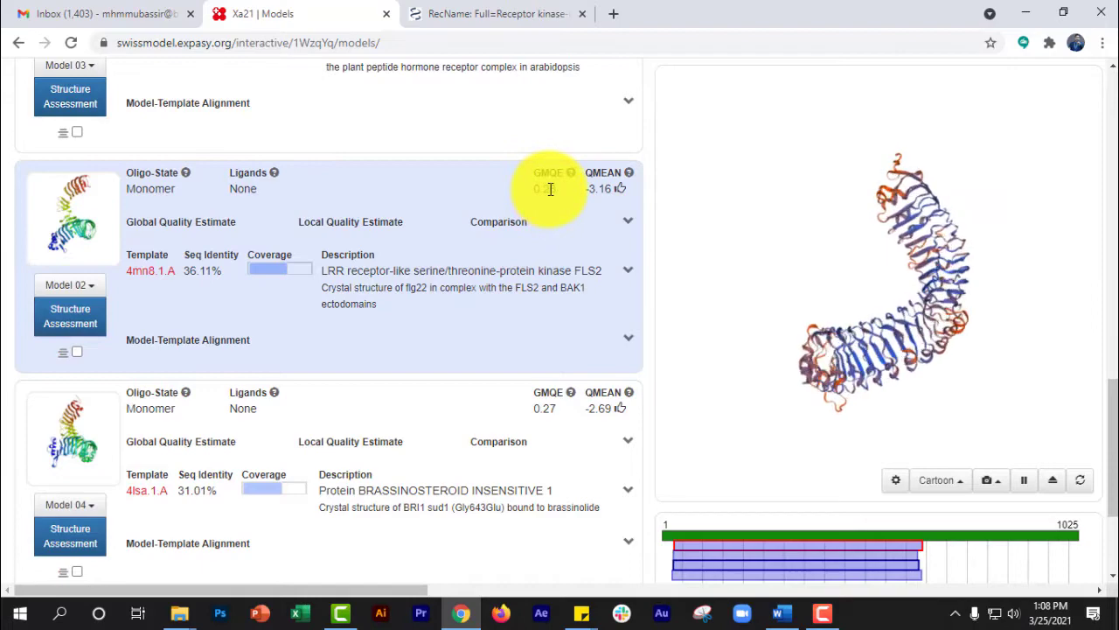
scroll(558, 410, "up", 15)
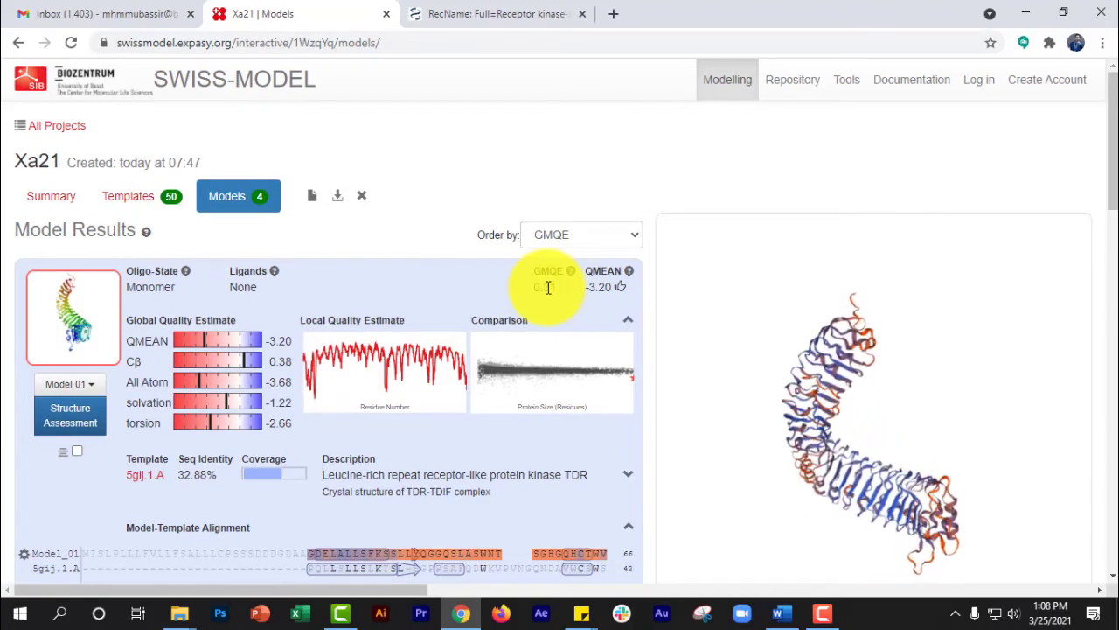
scroll(442, 434, "down", 10)
scroll(443, 428, "up", 10)
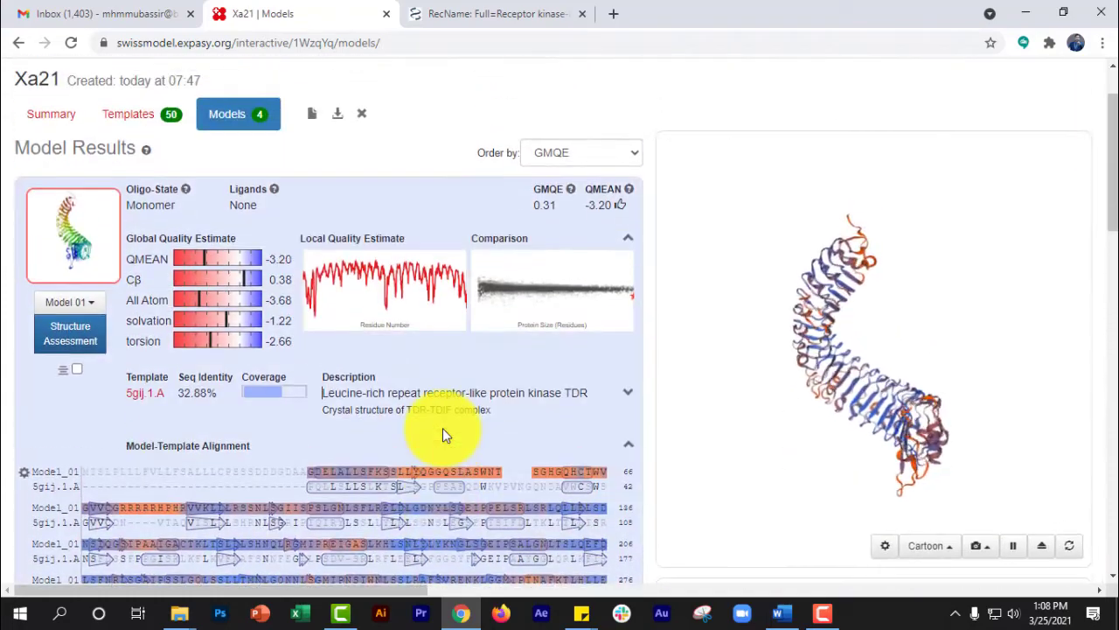